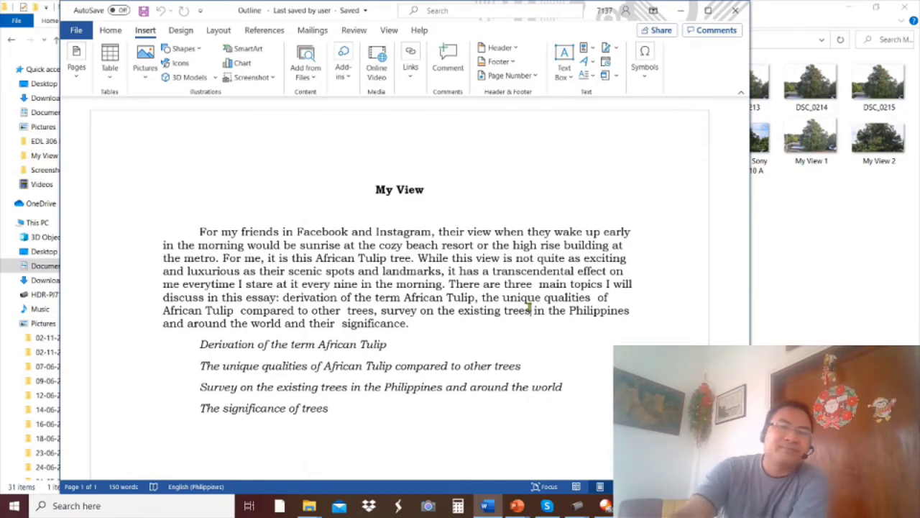
Switch from the Outline document to File Explorer and create a folder named Sources inside My View.
click(681, 12)
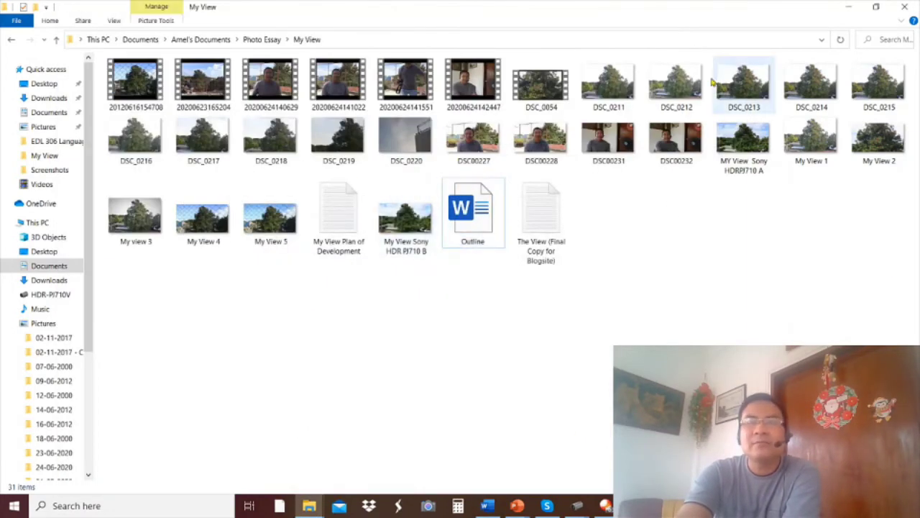
click(11, 39)
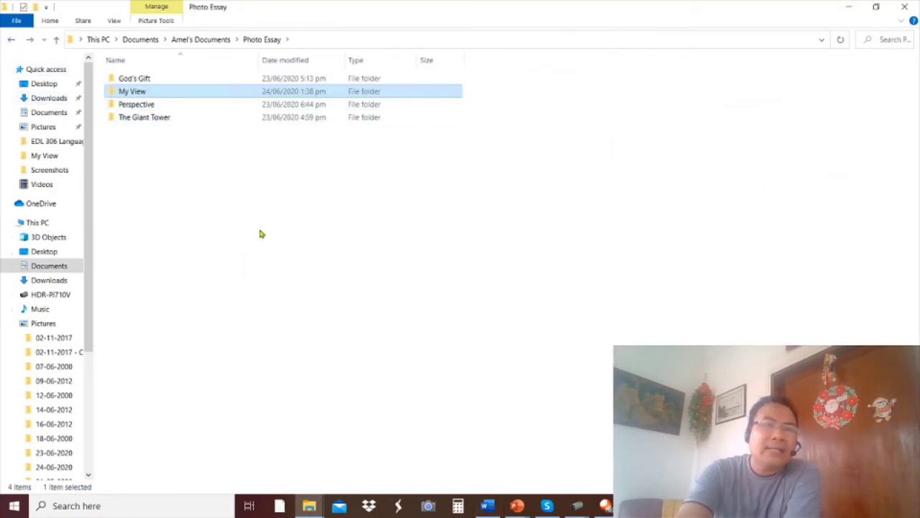
double_click(159, 92)
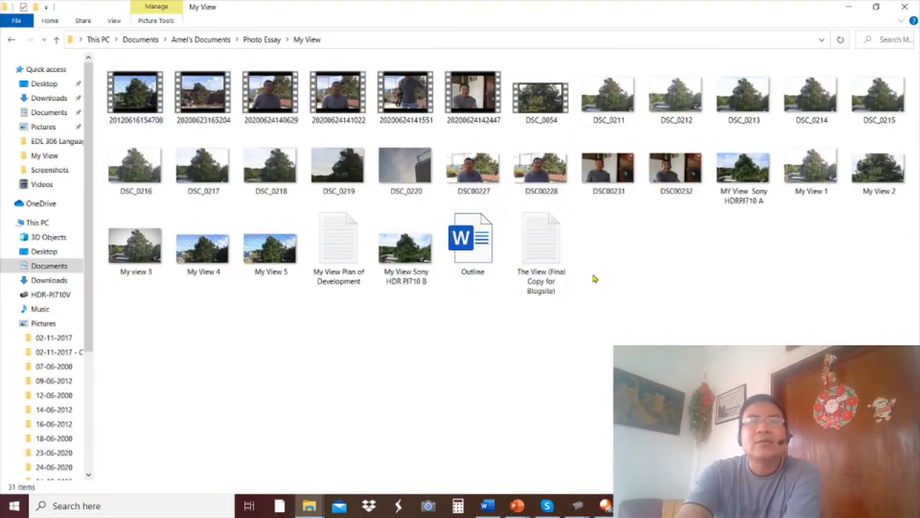
right_click(651, 256)
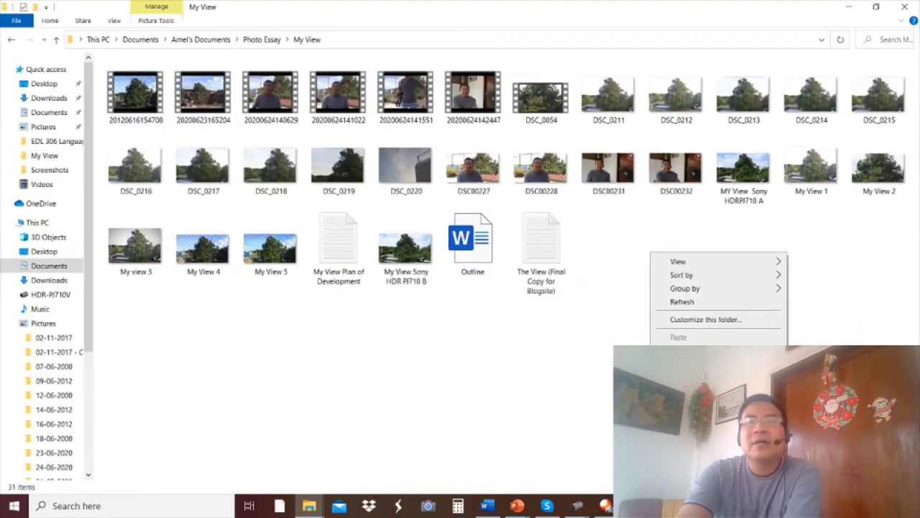
mouse_move(683, 392)
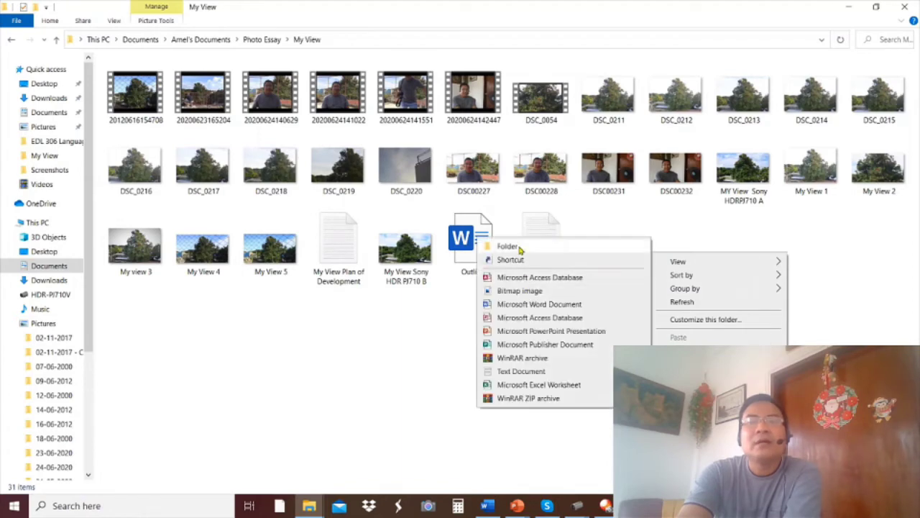
click(483, 243)
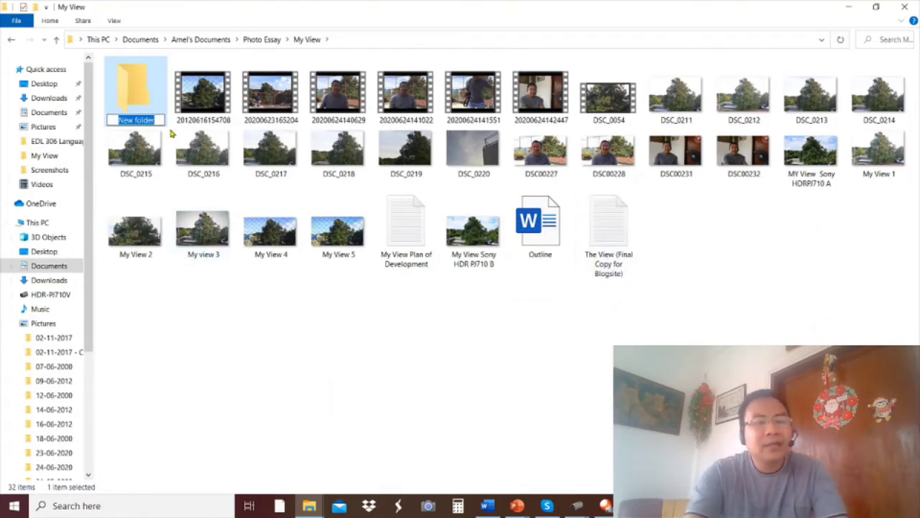
text(Sources)
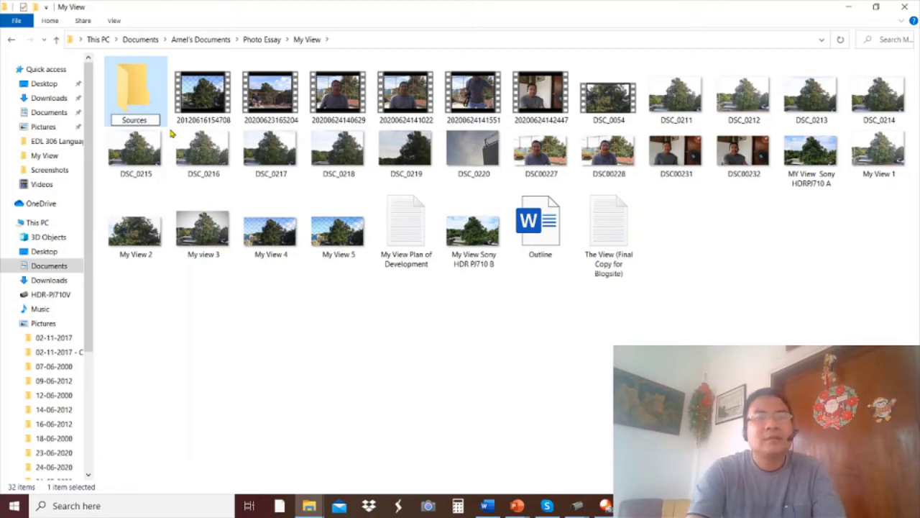
click(156, 341)
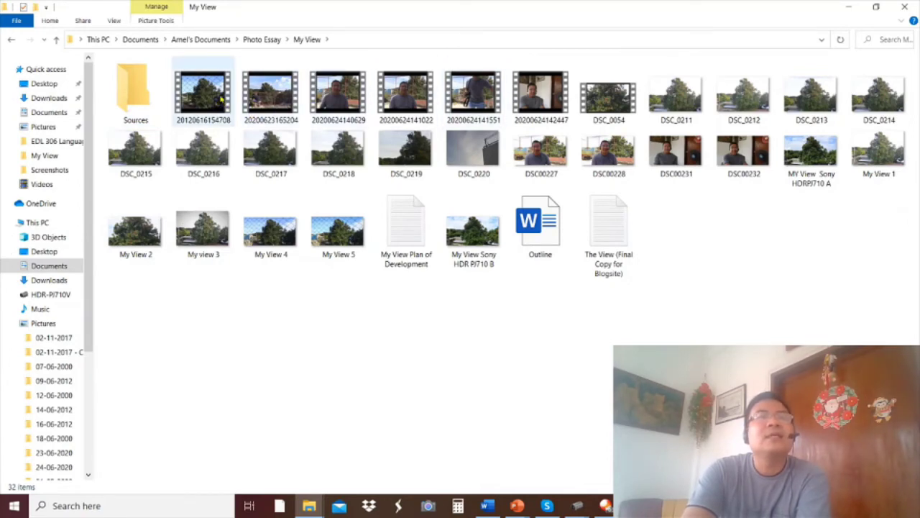
click(344, 97)
ctrl+click(407, 96)
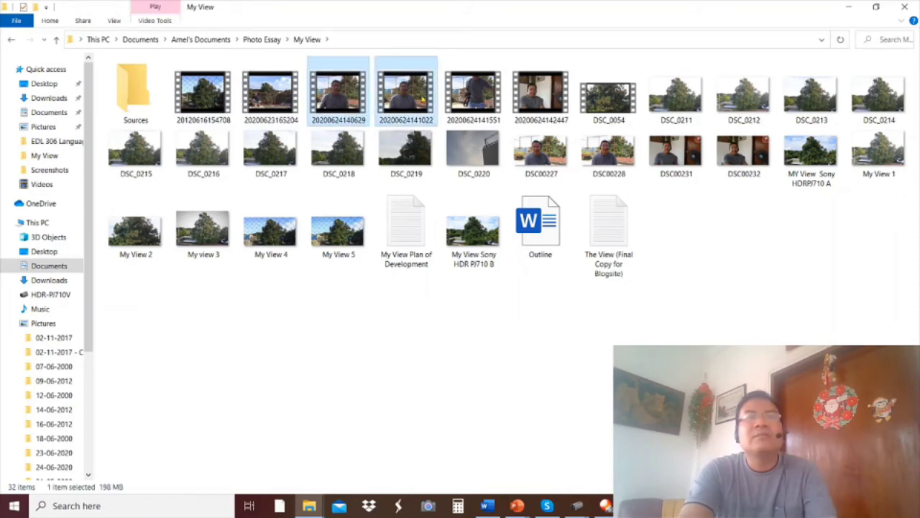
ctrl+click(473, 96)
ctrl+click(530, 91)
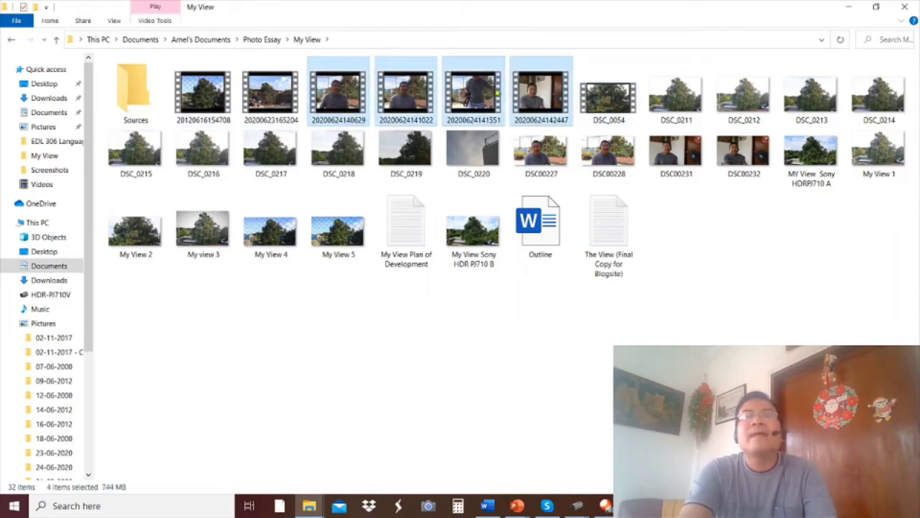
right_click(344, 100)
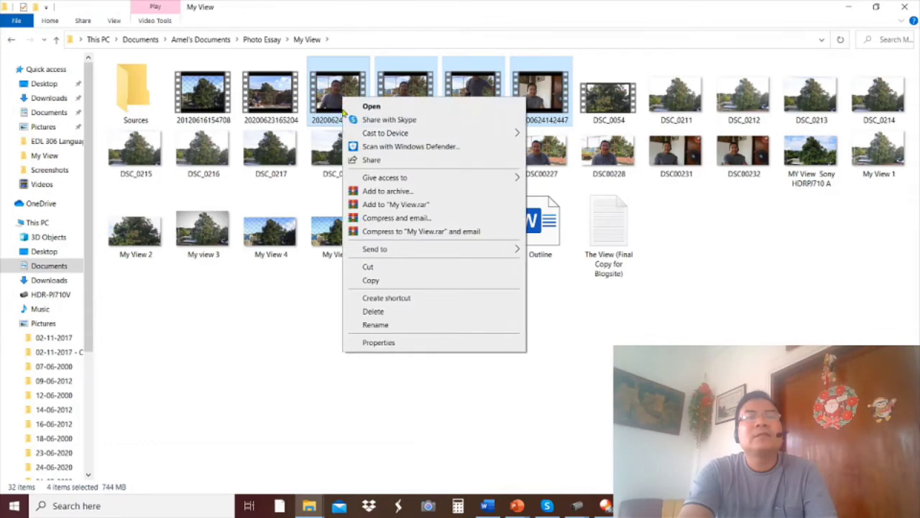
click(368, 267)
Create another folder in My View named "Vlogging the process of Photo Essay".
right_click(190, 295)
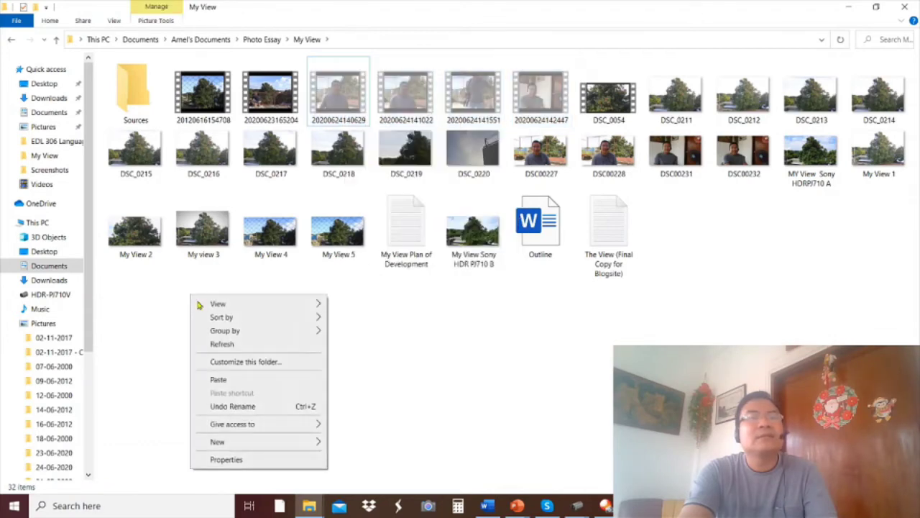
mouse_move(232, 443)
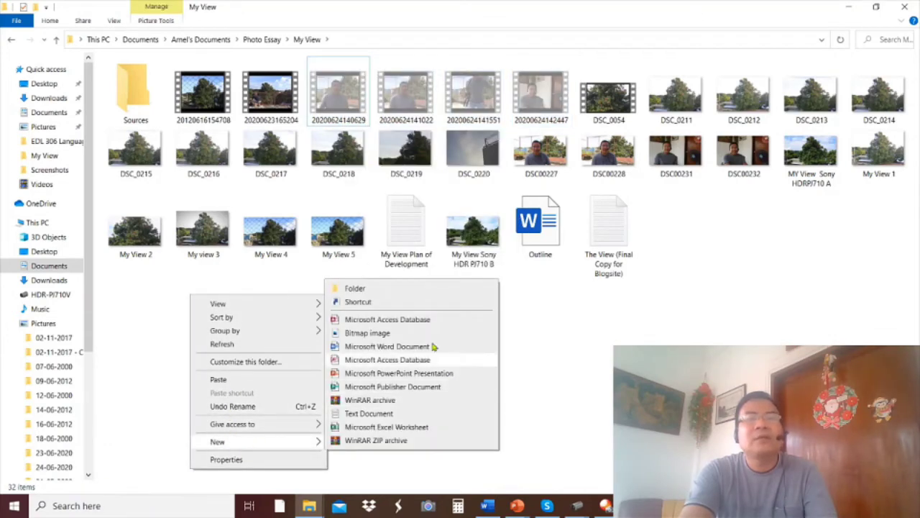
click(400, 287)
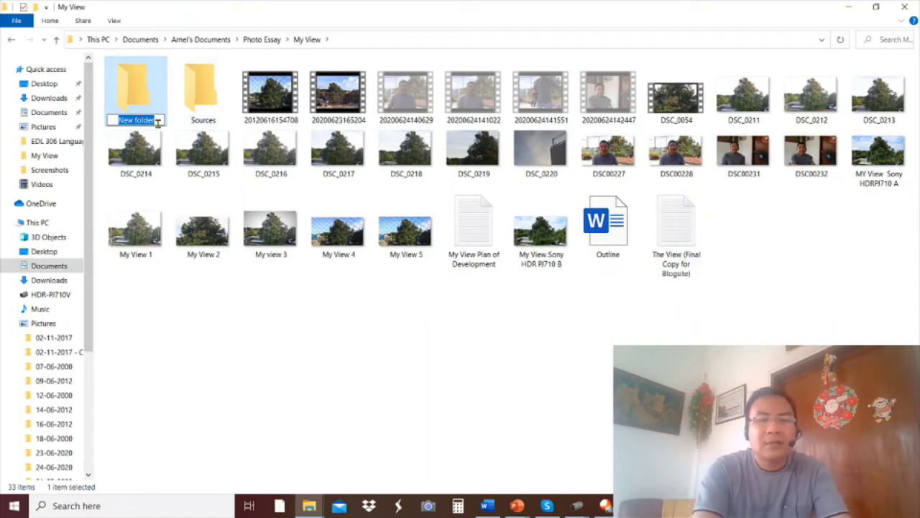
text(Vlog)
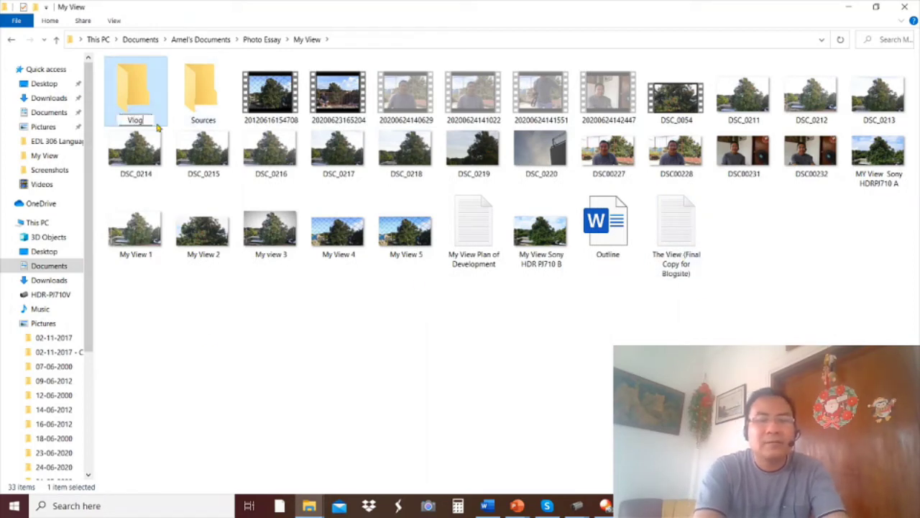
text(ging the)
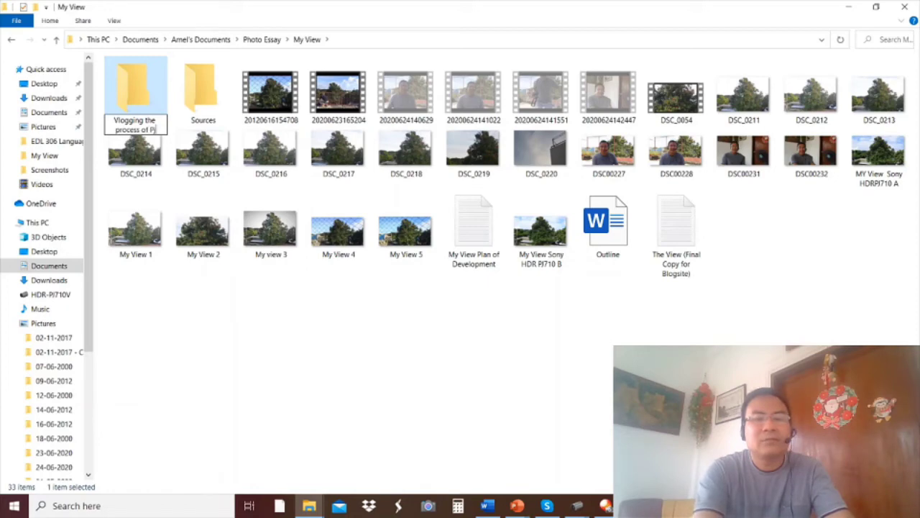
text(process of Phot)
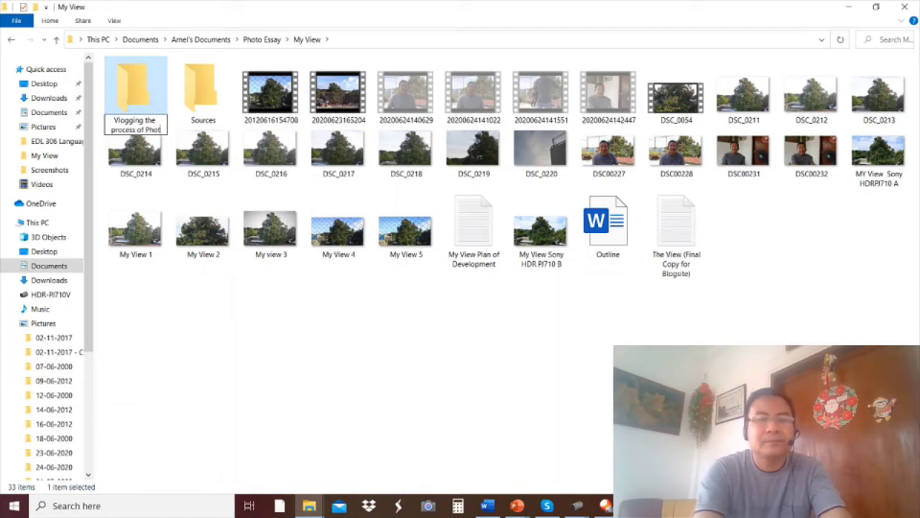
text(o Essay)
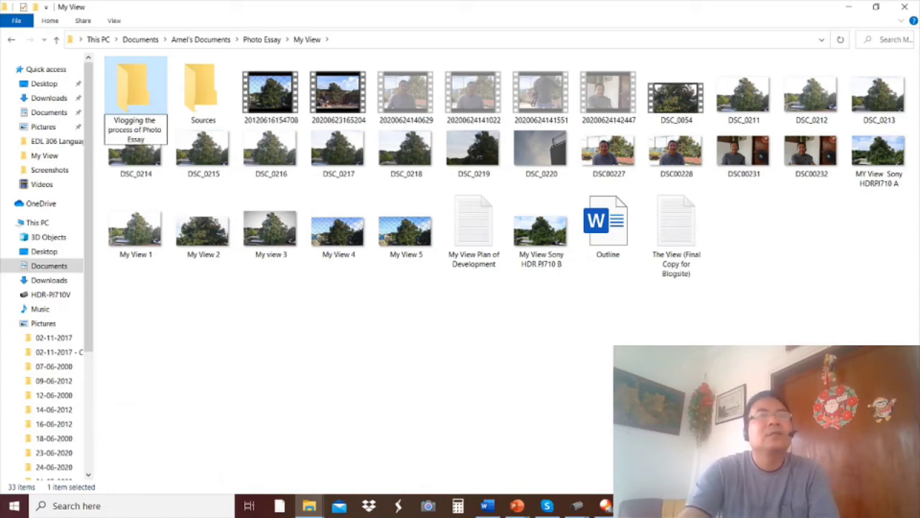
click(189, 283)
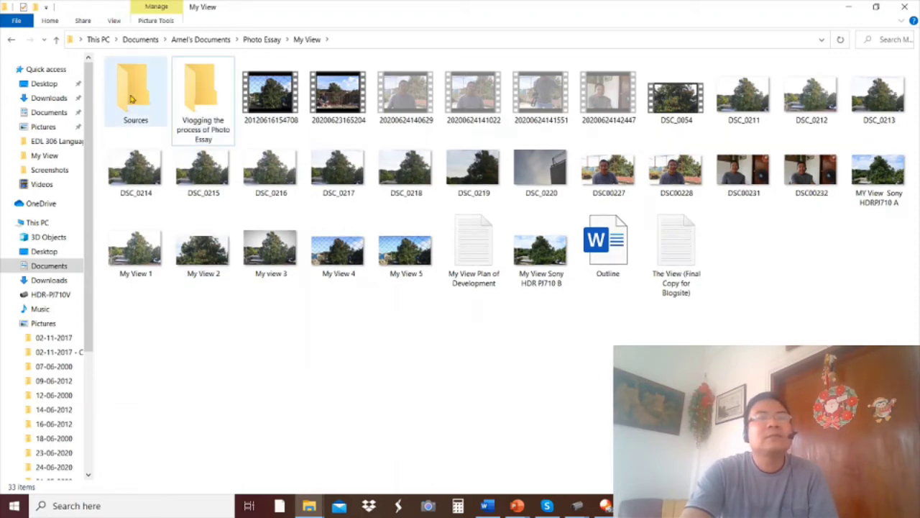
Paste the four cut videos into the "Vlogging the process of Photo Essay" folder and return to My View.
double_click(199, 100)
right_click(211, 121)
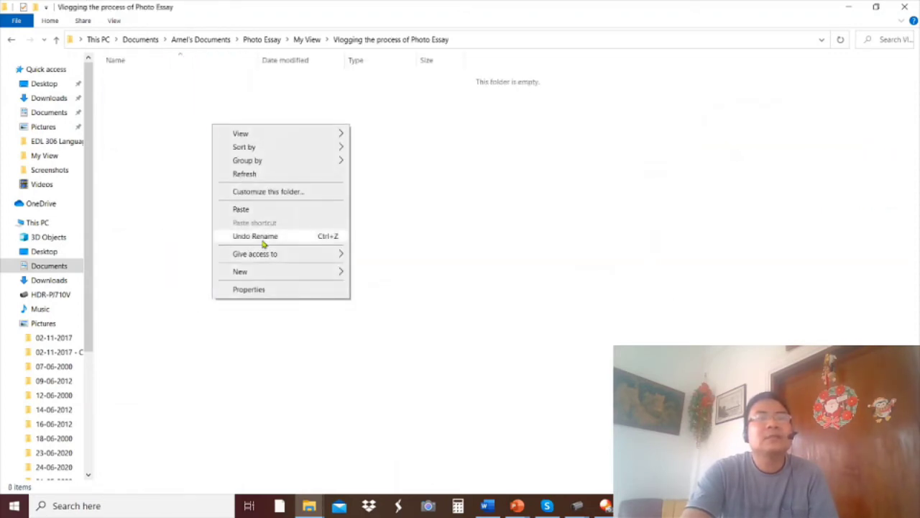
click(260, 210)
click(184, 170)
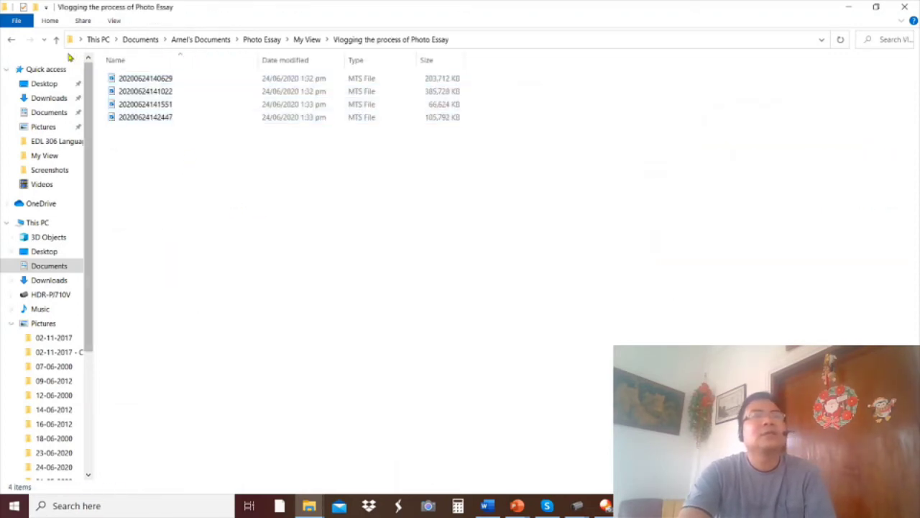
click(12, 40)
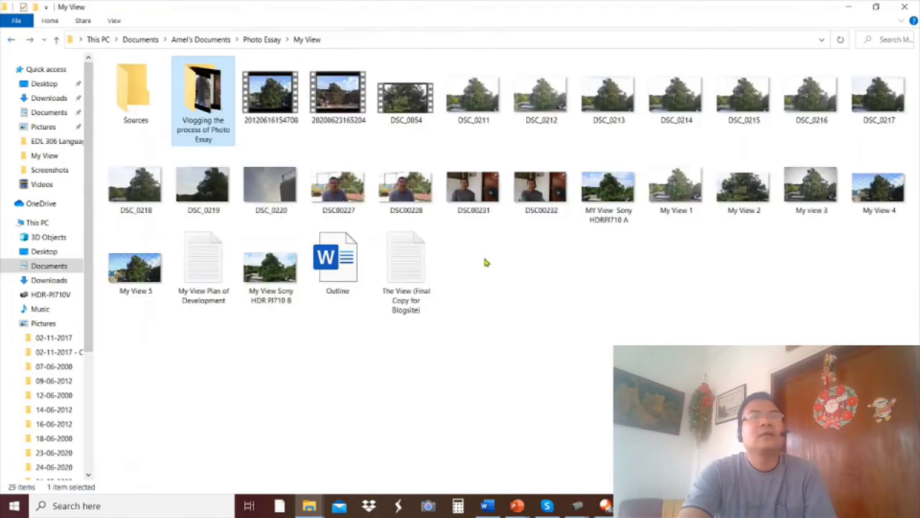
click(146, 149)
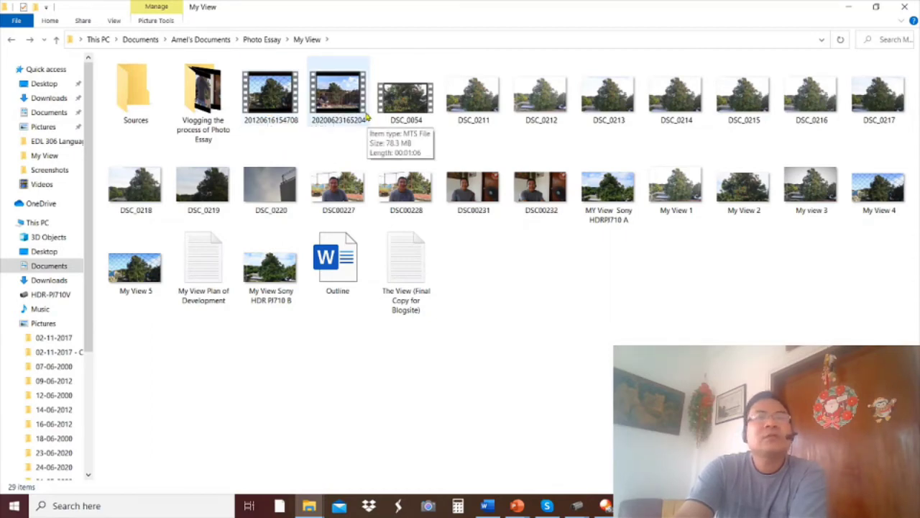
double_click(344, 108)
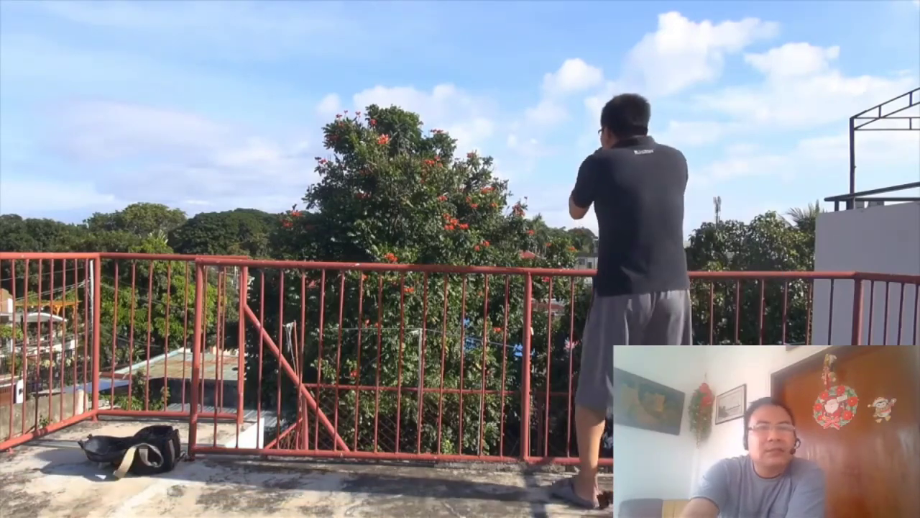
key(Escape)
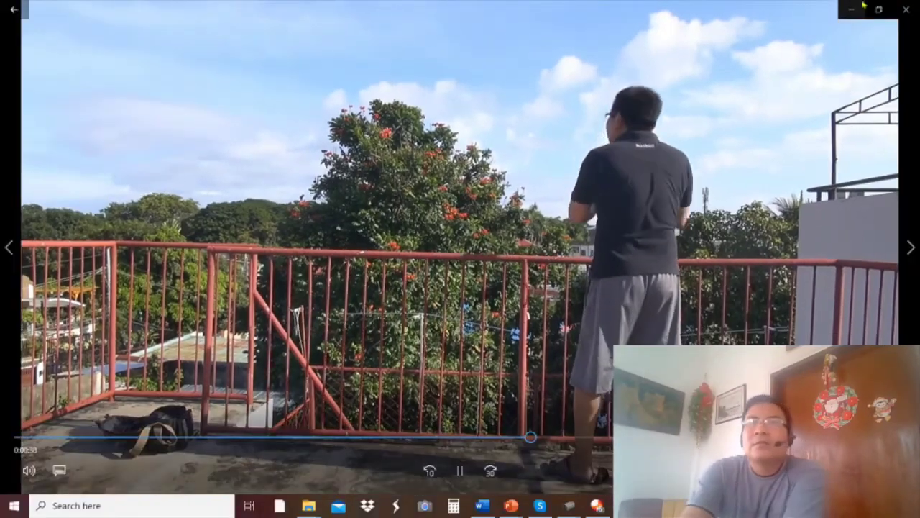
click(909, 7)
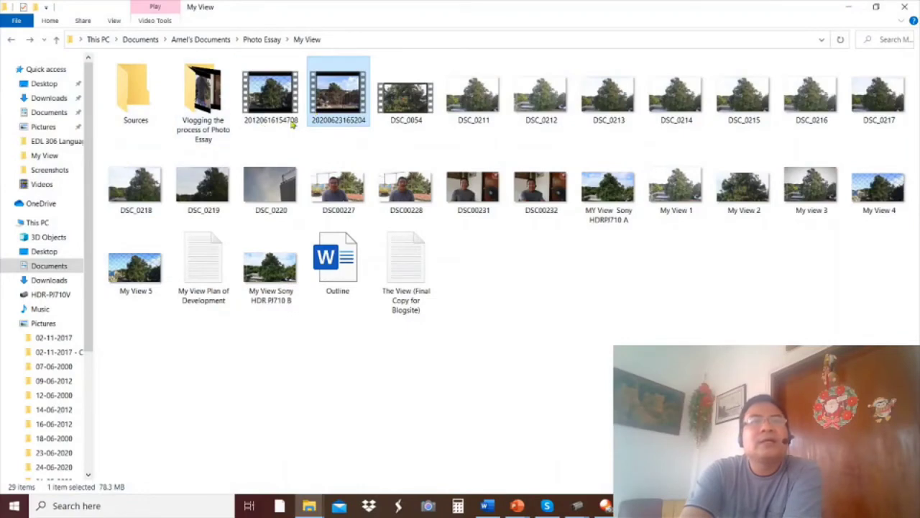
right_click(336, 104)
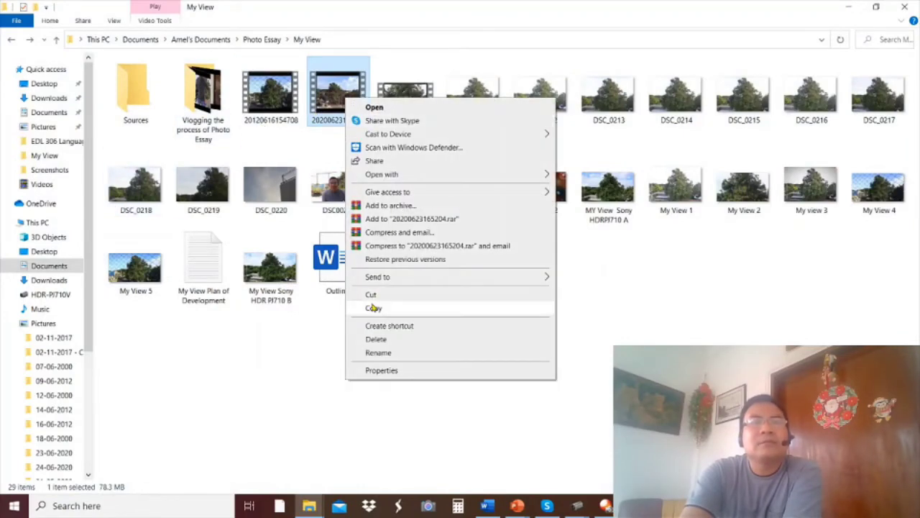
click(372, 299)
double_click(207, 92)
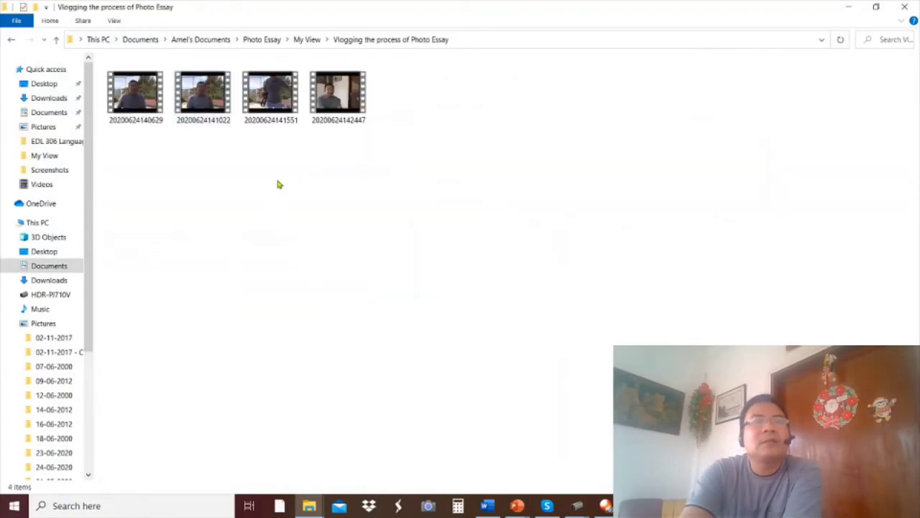
right_click(277, 180)
click(314, 266)
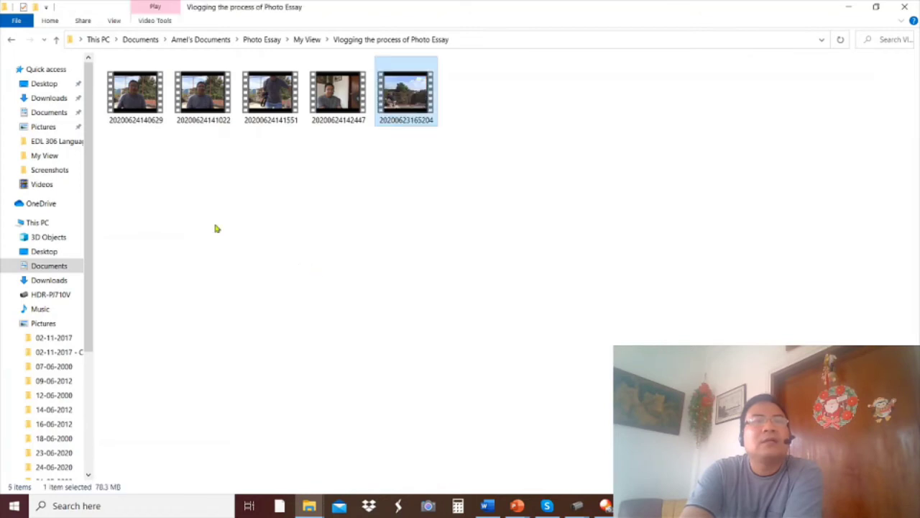
click(12, 41)
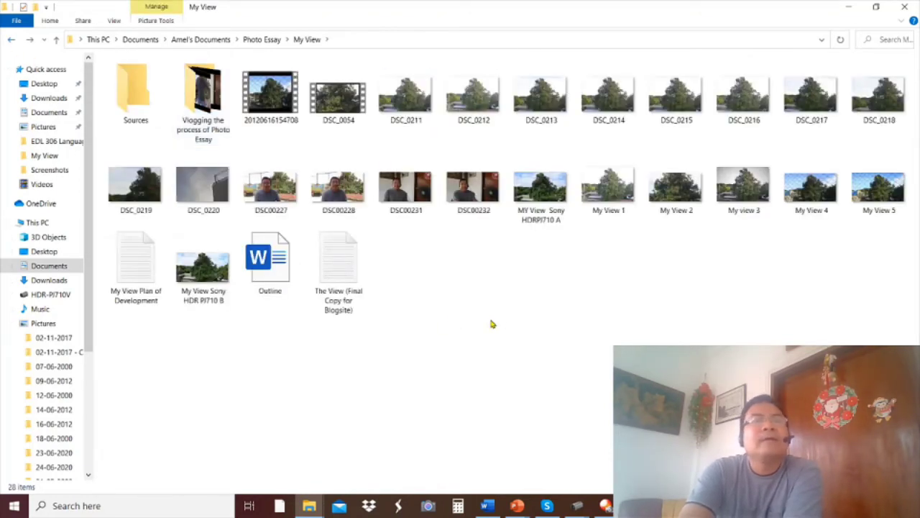
right_click(272, 103)
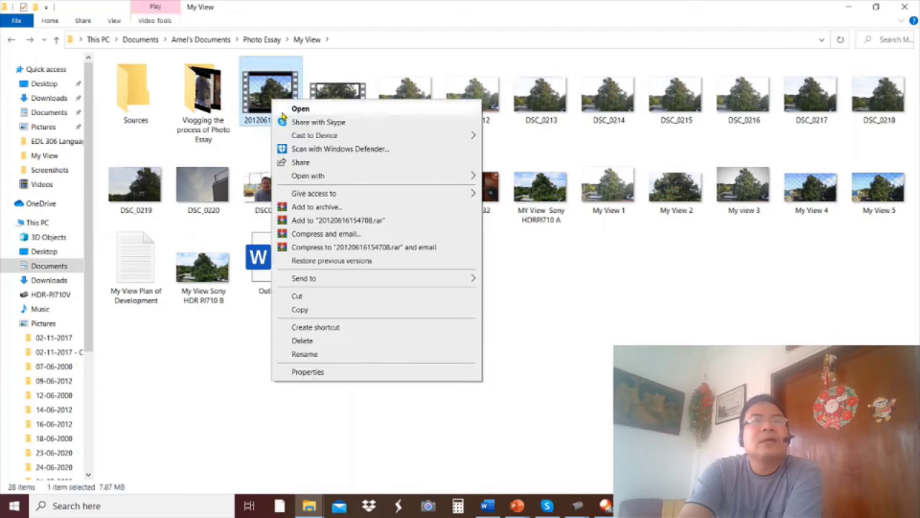
click(322, 296)
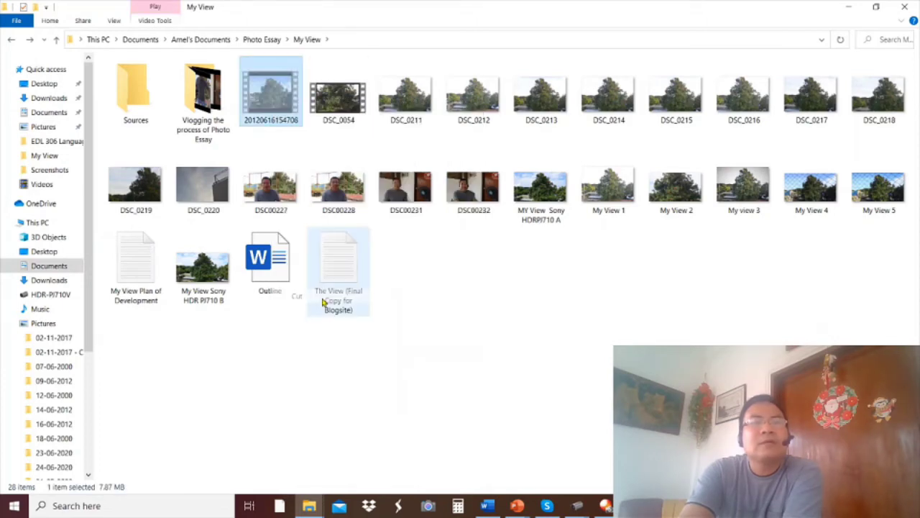
double_click(202, 100)
right_click(331, 166)
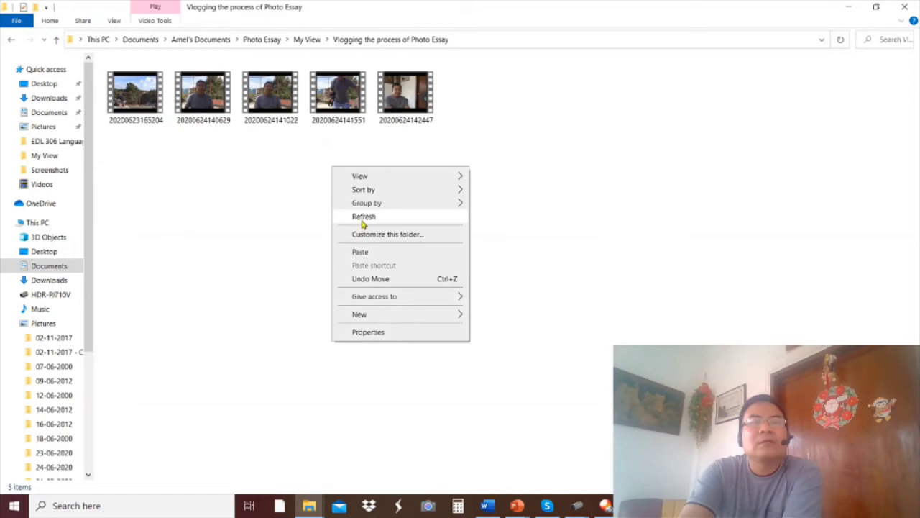
click(362, 252)
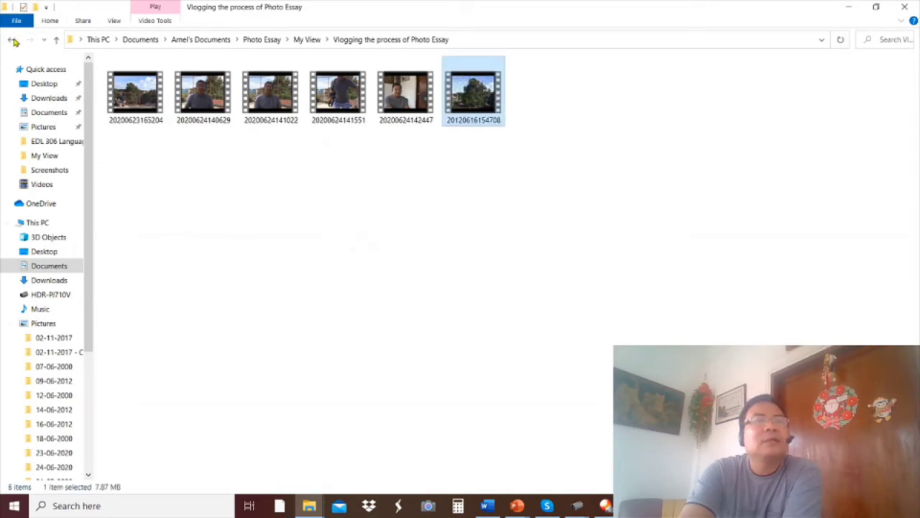
click(13, 40)
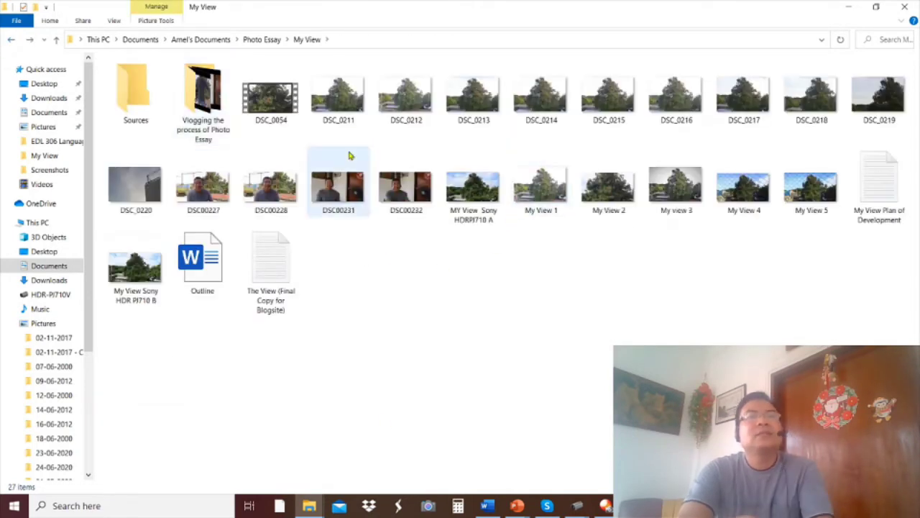
Move the video DSC_0054 into the "Vlogging the process of Photo Essay" folder and return to My View.
right_click(276, 109)
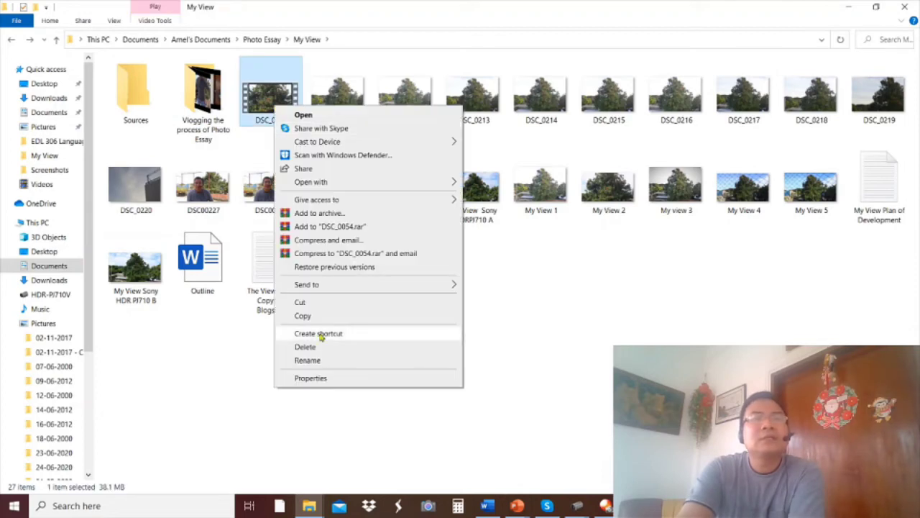
click(300, 302)
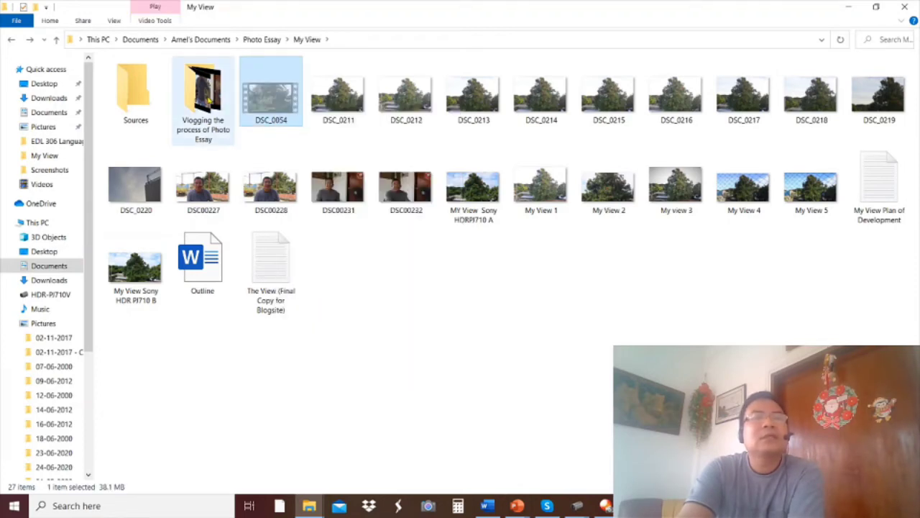
double_click(203, 94)
right_click(376, 191)
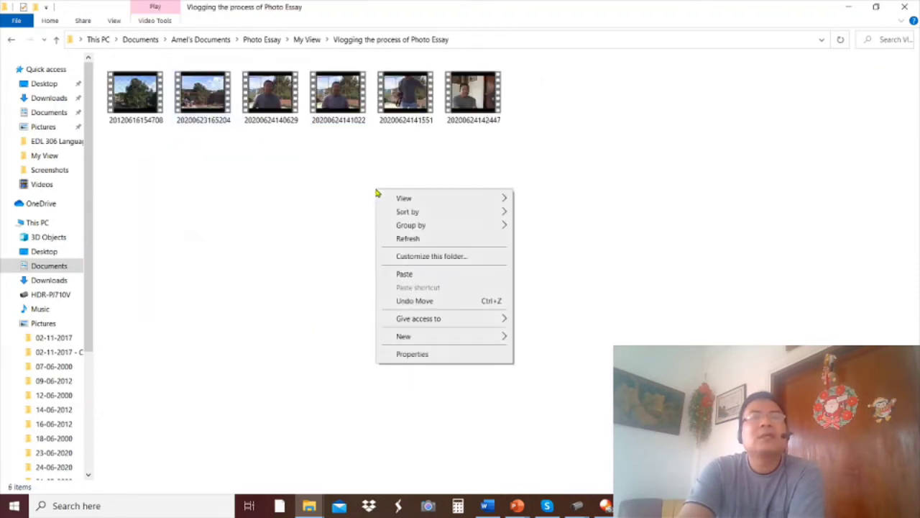
click(420, 276)
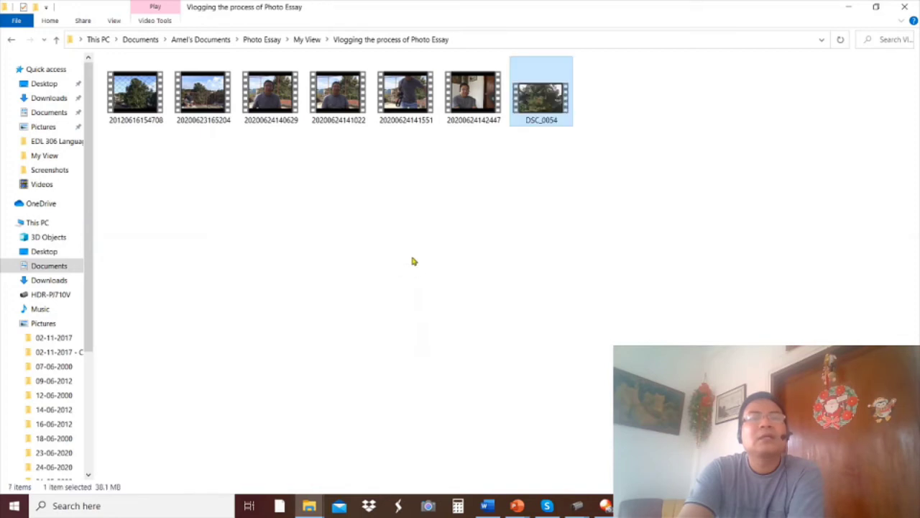
click(10, 39)
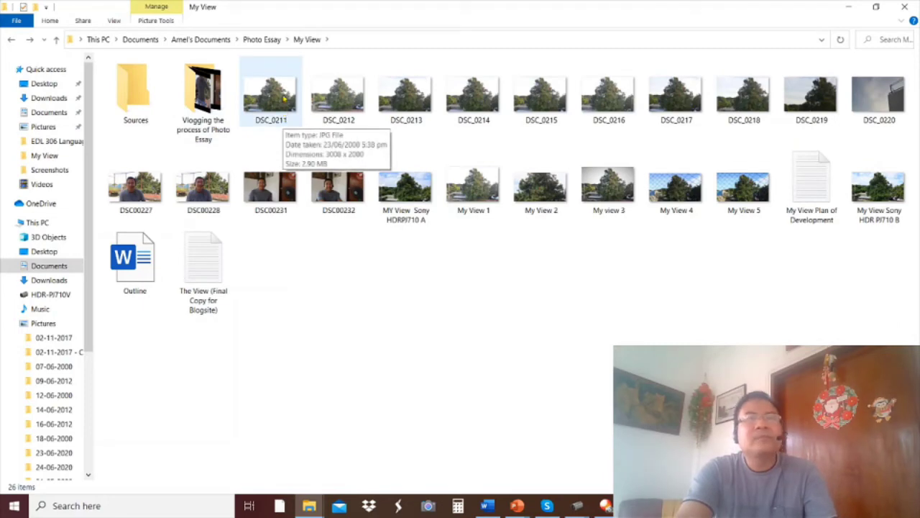
Cut all the image files in My View, from DSC_0211 through My View Sony HDR PJ710 B, leaving out the text and Word documents.
click(282, 115)
ctrl+click(338, 98)
ctrl+click(402, 101)
ctrl+click(471, 101)
ctrl+click(539, 102)
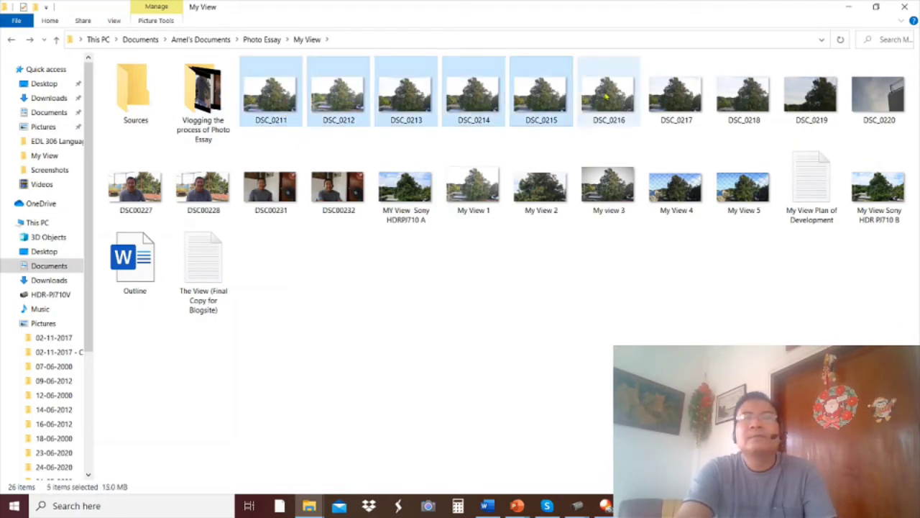
ctrl+click(607, 104)
ctrl+click(676, 106)
ctrl+click(748, 109)
ctrl+click(812, 104)
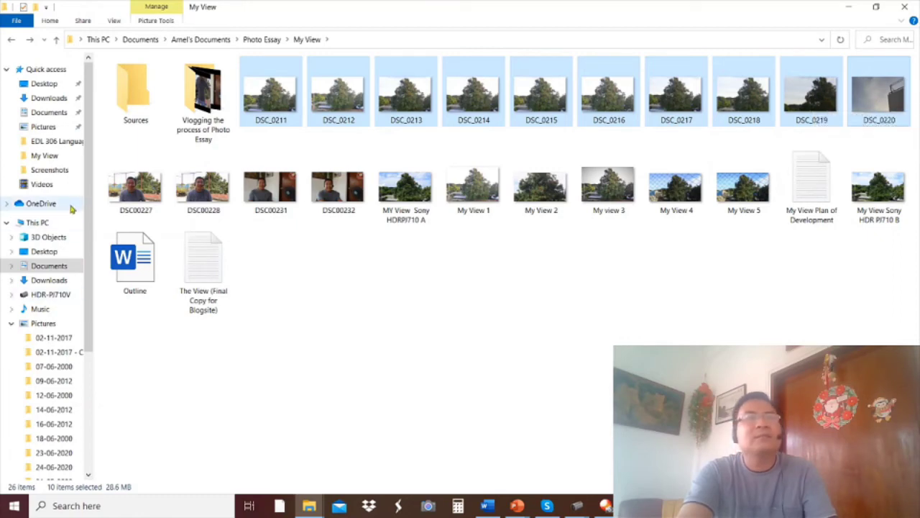
ctrl+click(131, 194)
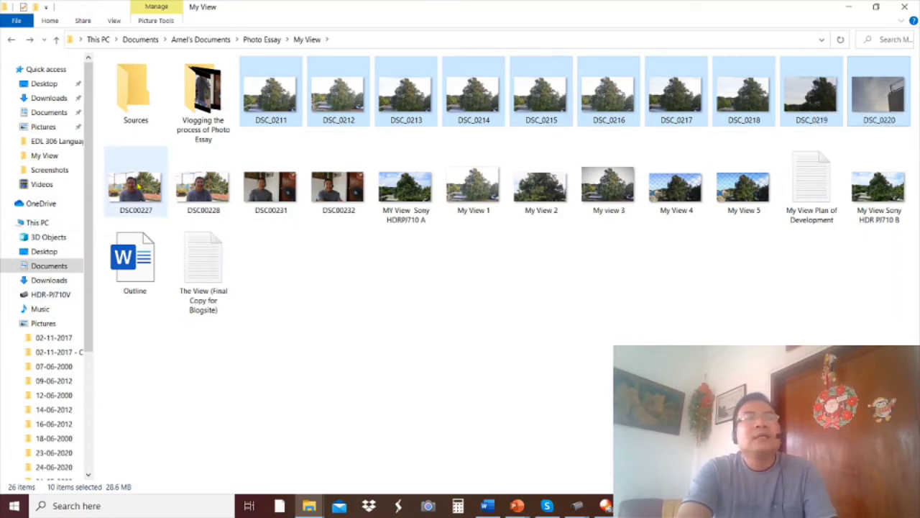
ctrl+click(203, 194)
ctrl+click(280, 202)
ctrl+click(343, 191)
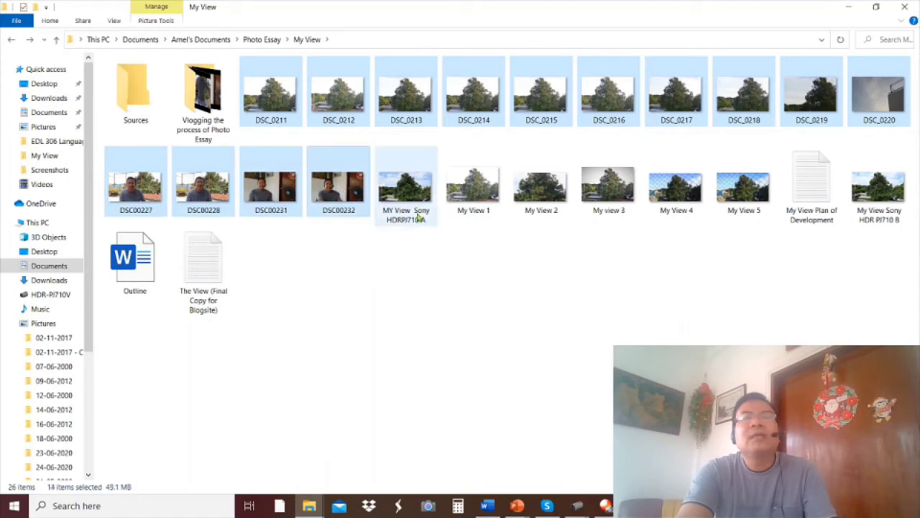
ctrl+click(406, 188)
ctrl+click(473, 189)
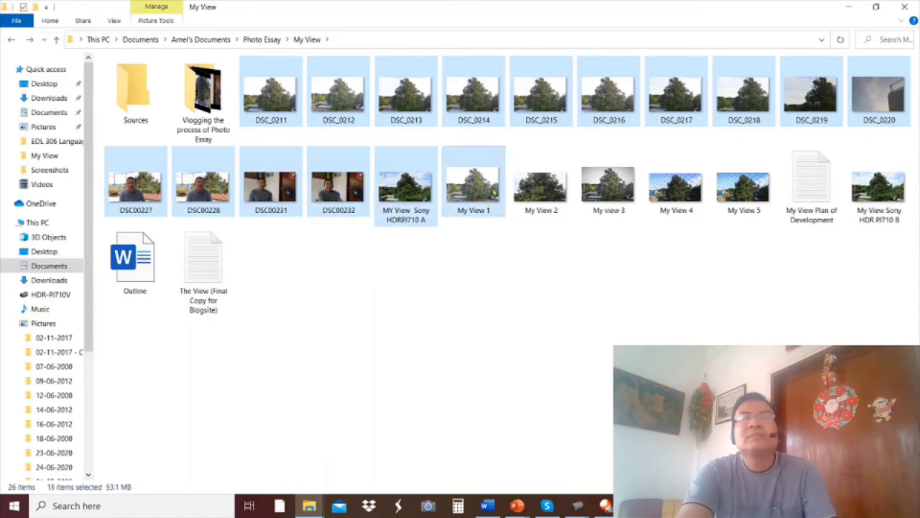
ctrl+click(540, 188)
ctrl+click(601, 201)
ctrl+click(675, 188)
ctrl+click(744, 189)
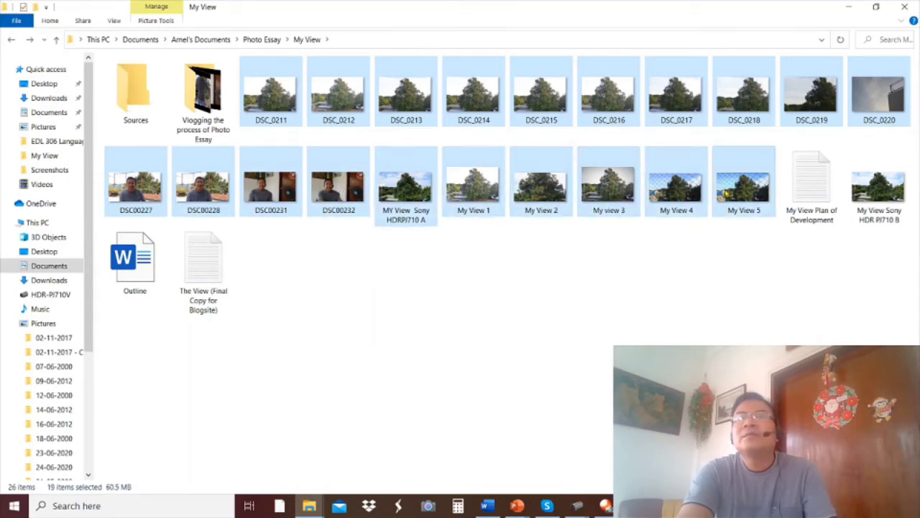
ctrl+click(874, 194)
ctrl+click(874, 196)
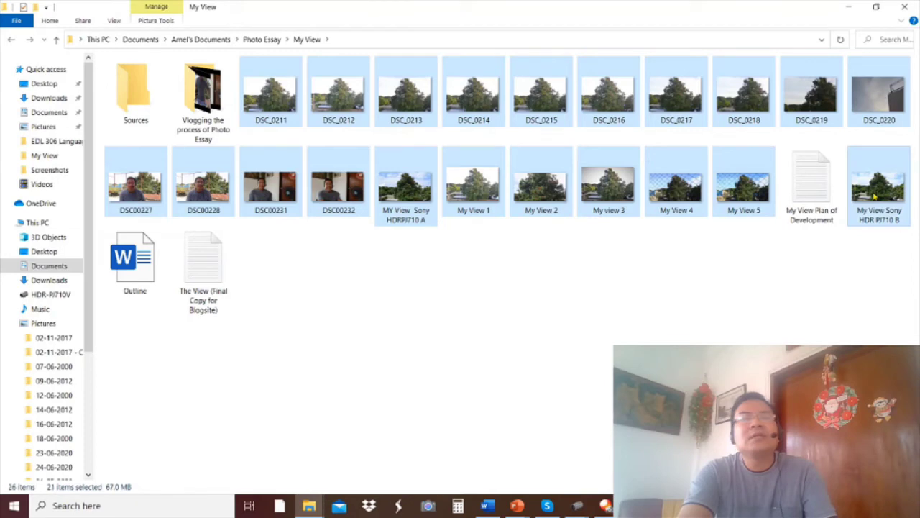
right_click(271, 100)
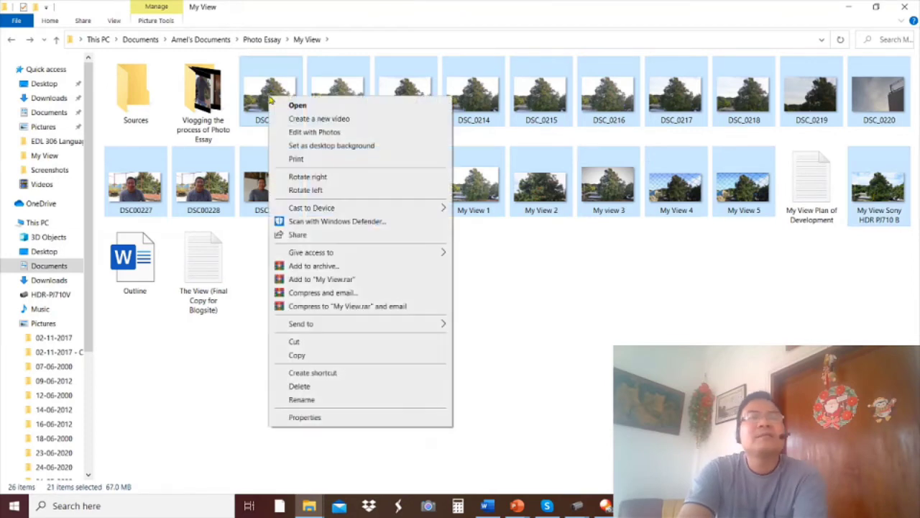
click(314, 344)
Create a new folder named "Photos" in My View.
right_click(300, 291)
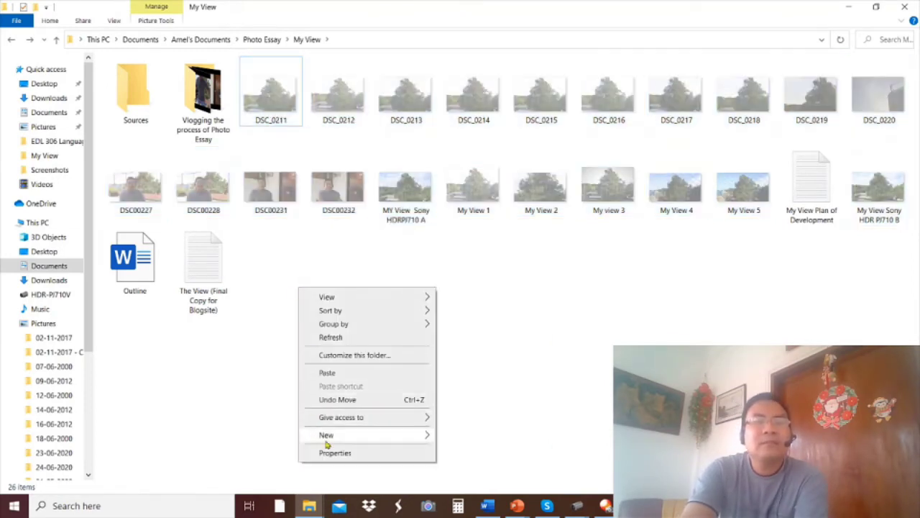
mouse_move(325, 435)
click(465, 283)
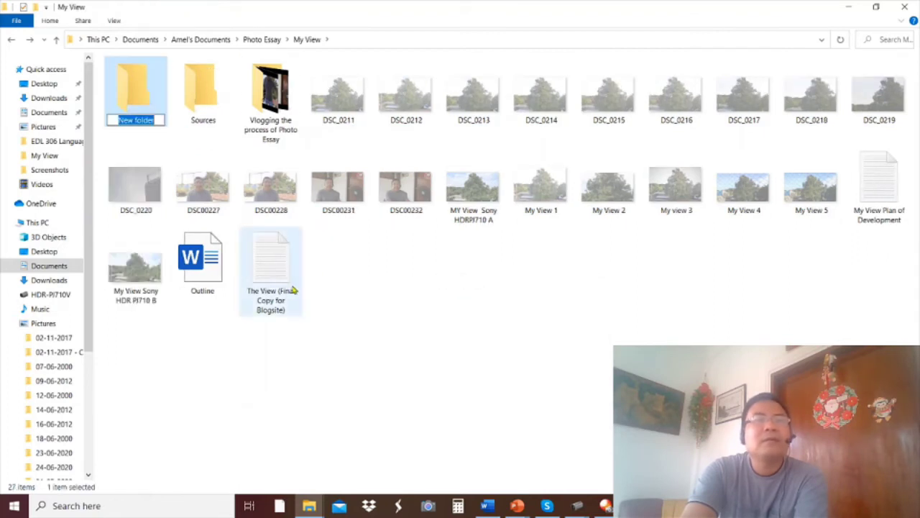
text(PHOTOS)
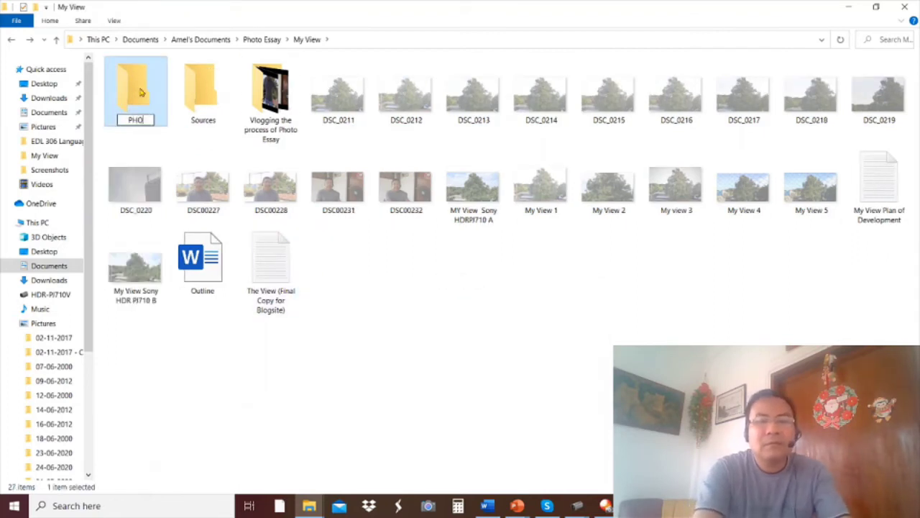
key(BackSpace)
key(BackSpace)
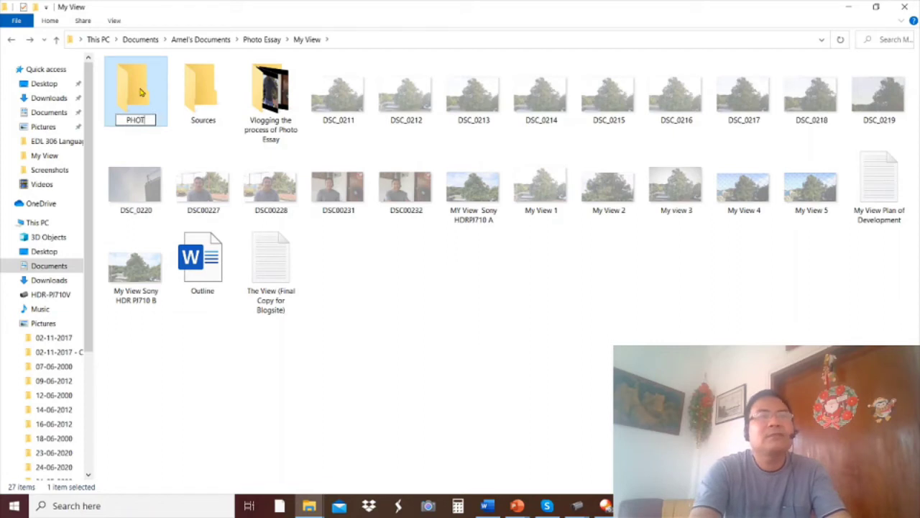
text(hotos)
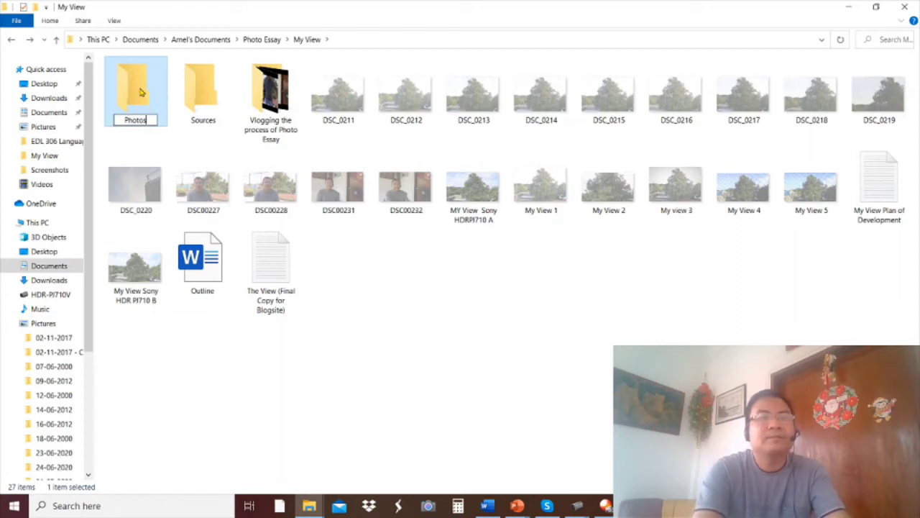
key(Return)
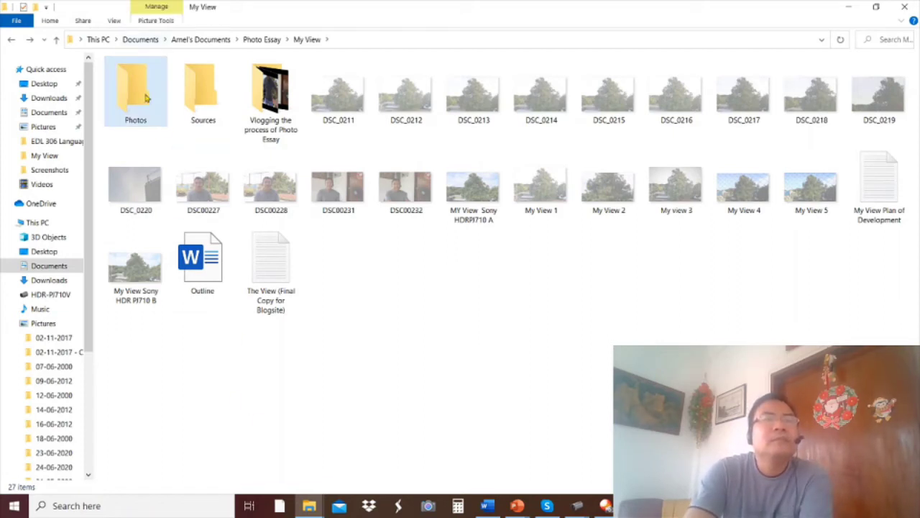
Paste the cut images into the Photos folder and return to My View.
double_click(143, 96)
right_click(194, 98)
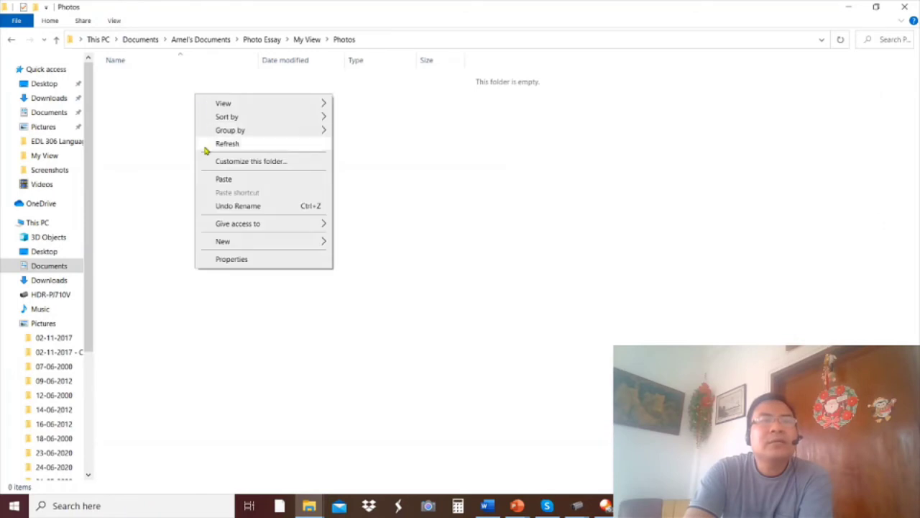
click(224, 179)
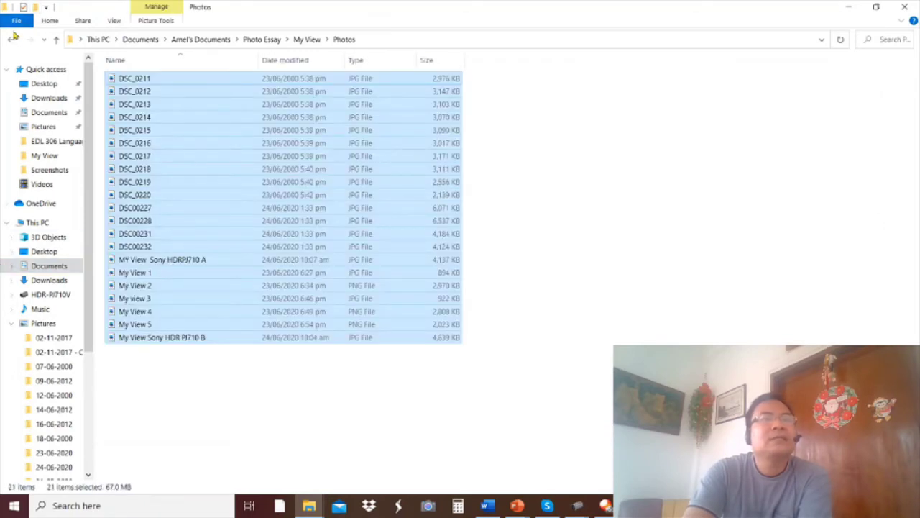
key(alt+Left)
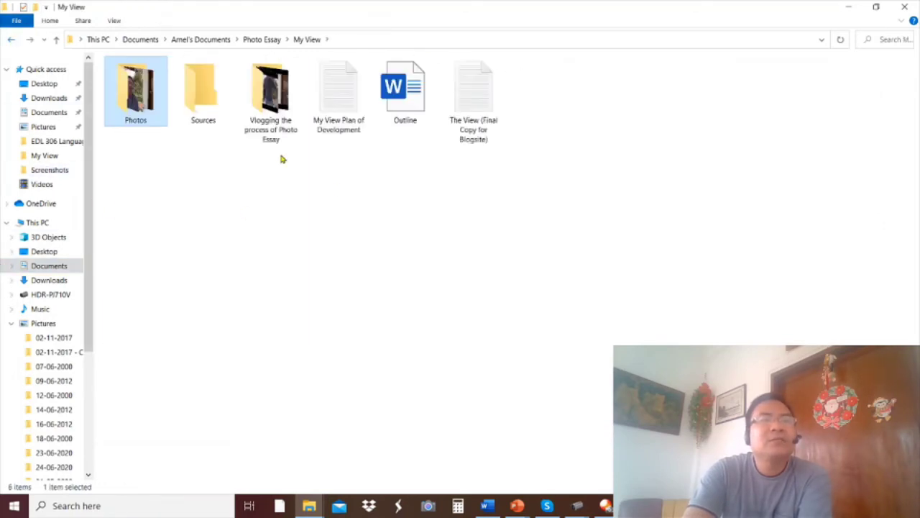
click(262, 193)
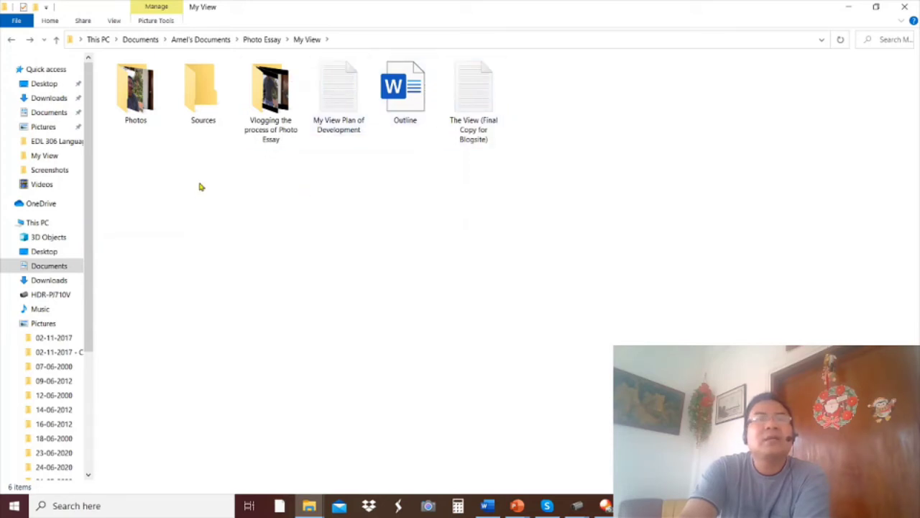
Create a new folder named "Outlining" in My View.
right_click(335, 188)
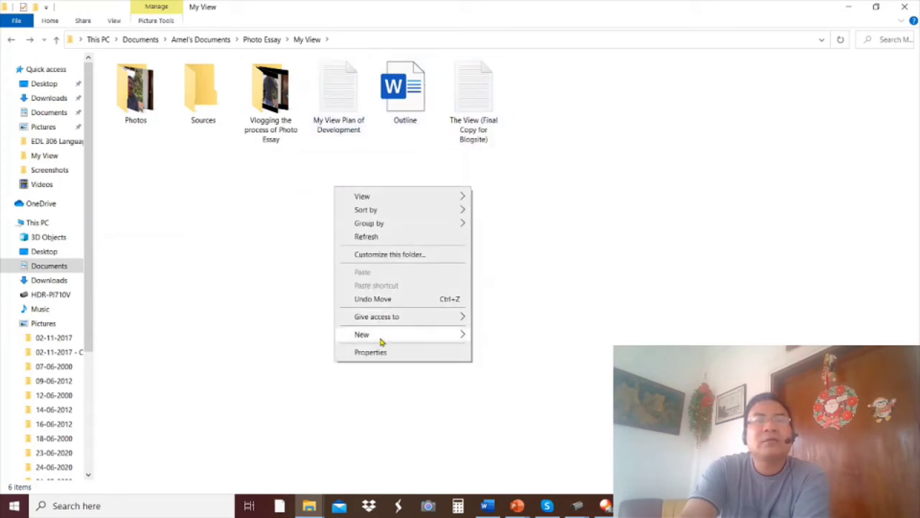
mouse_move(381, 335)
click(551, 333)
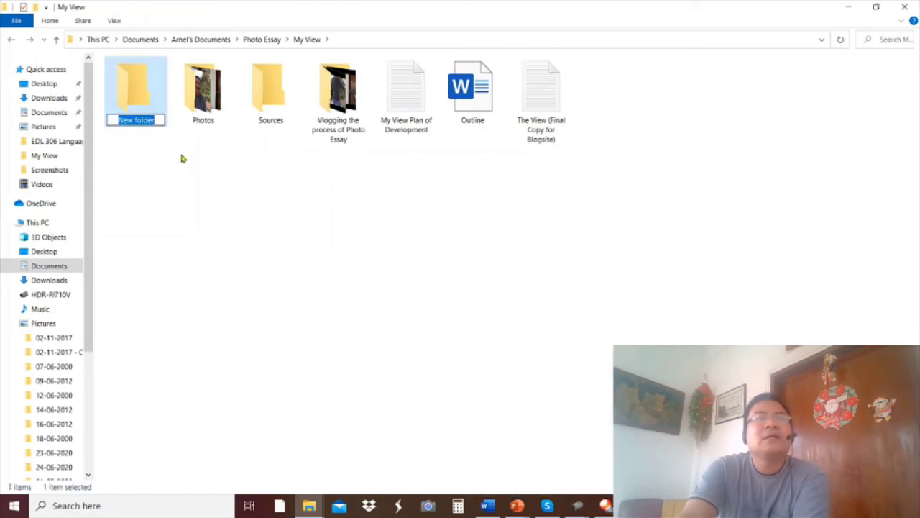
text(Ou)
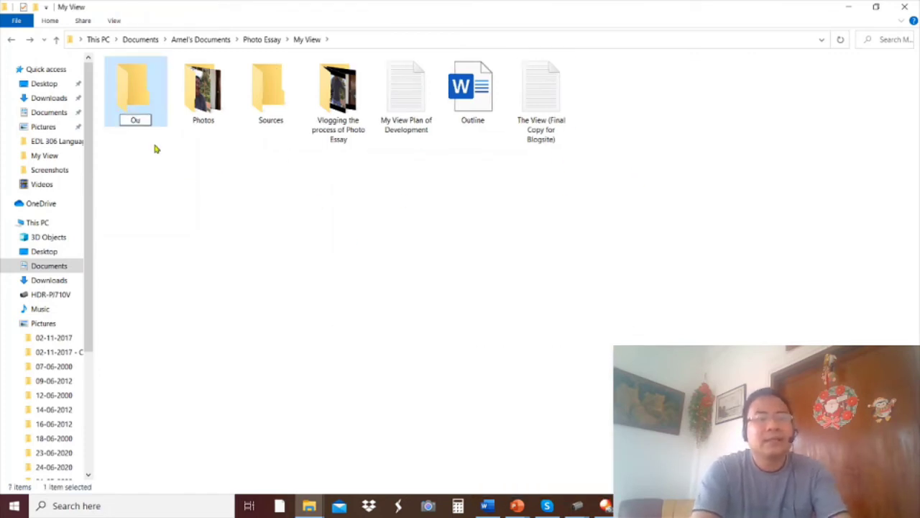
text(tlining)
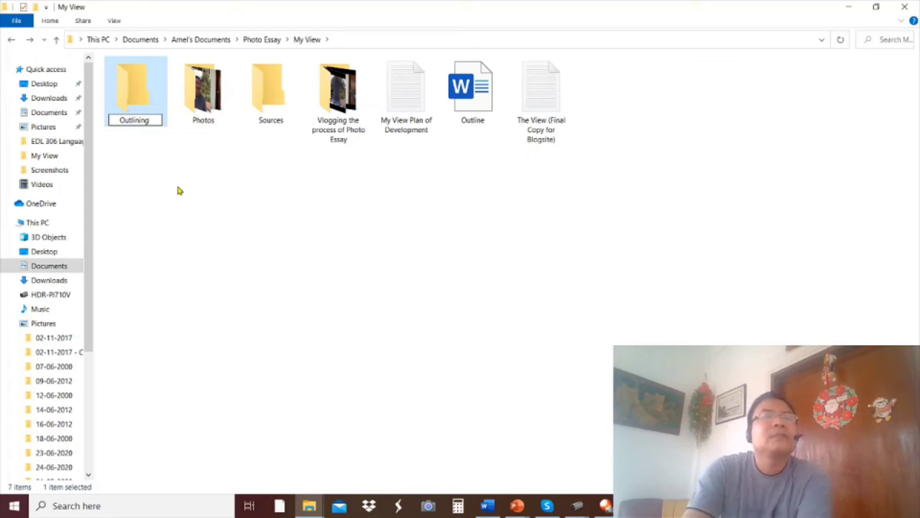
click(179, 190)
click(419, 101)
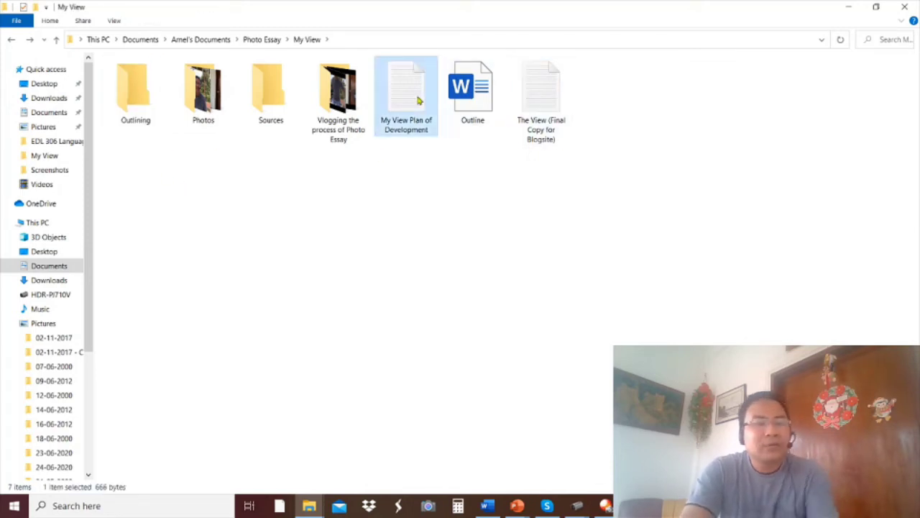
ctrl+click(471, 93)
ctrl+click(540, 99)
right_click(541, 98)
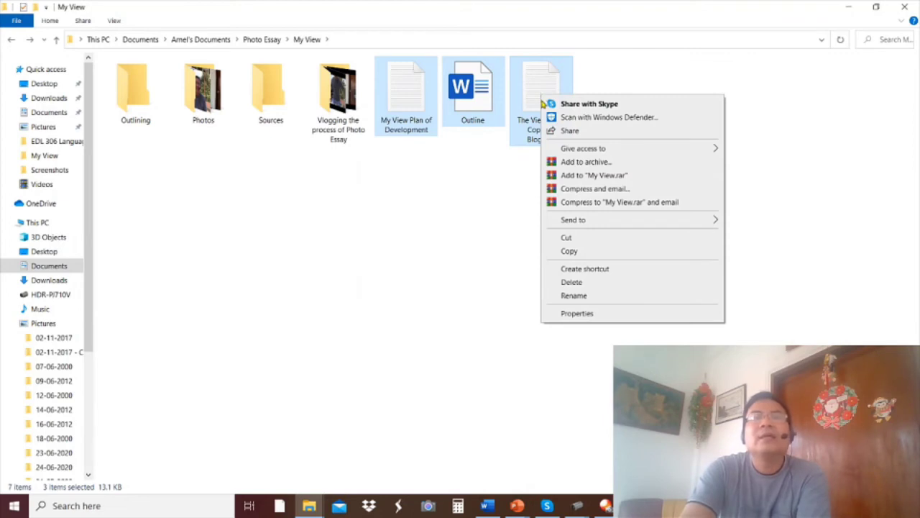
click(527, 169)
Cut the My View Plan of Development and Outline documents, leaving out The View (Final Copy for Blogsite).
click(419, 95)
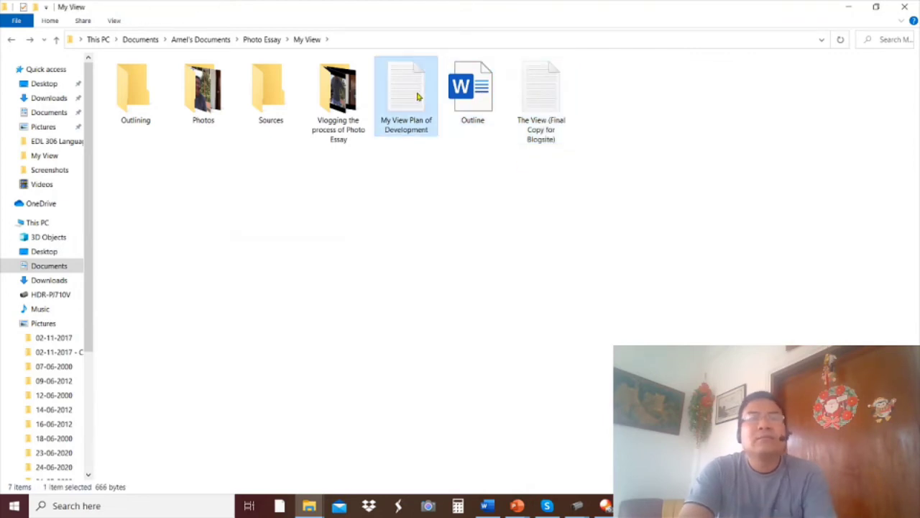
click(467, 97)
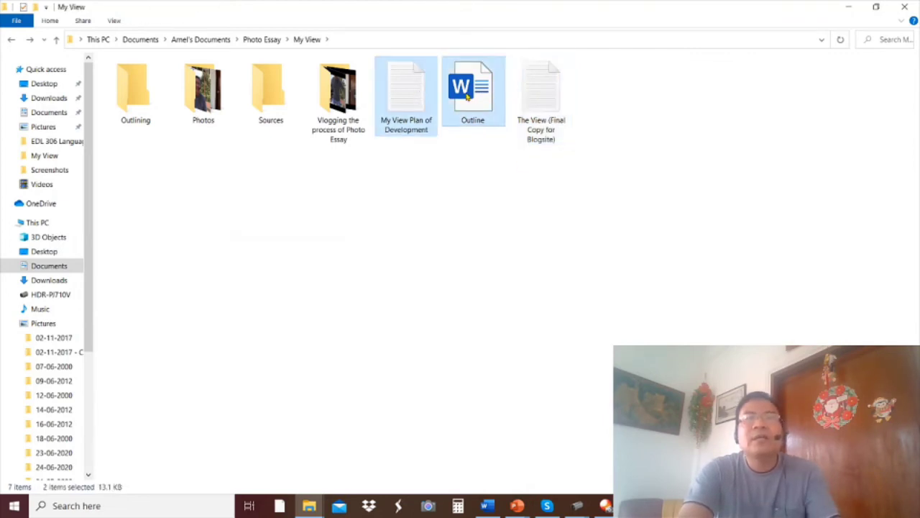
right_click(467, 96)
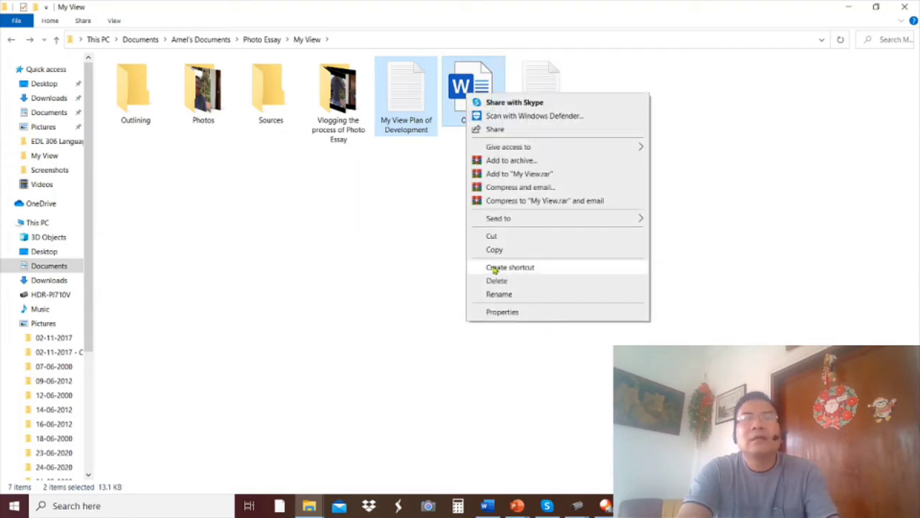
click(503, 238)
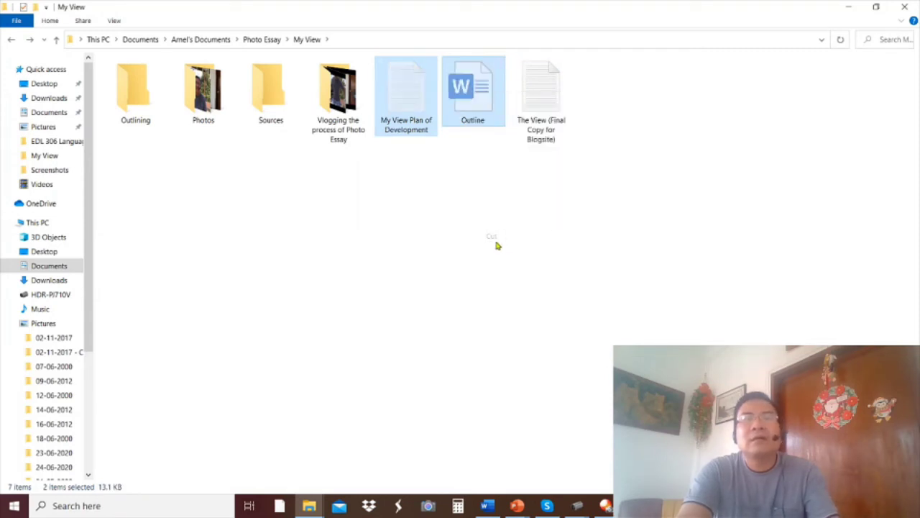
Paste the cut documents into the Outlining folder.
double_click(138, 93)
right_click(158, 115)
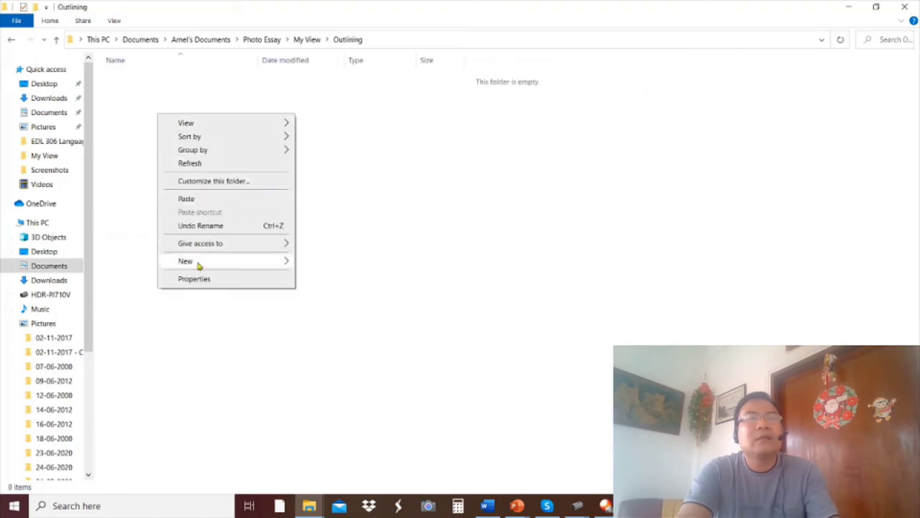
click(187, 198)
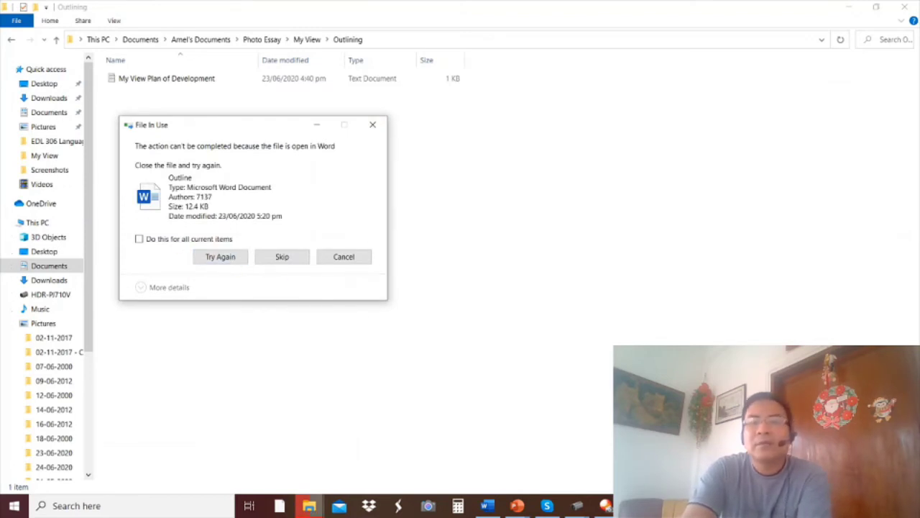
Close the Outline document in Word and retry its move into the Outlining folder, returning to My View.
key(alt+Tab)
click(850, 9)
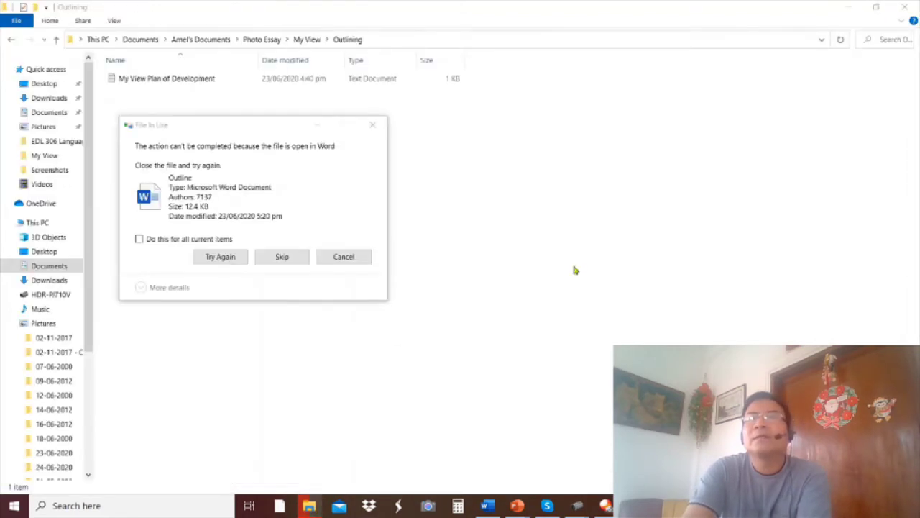
click(215, 257)
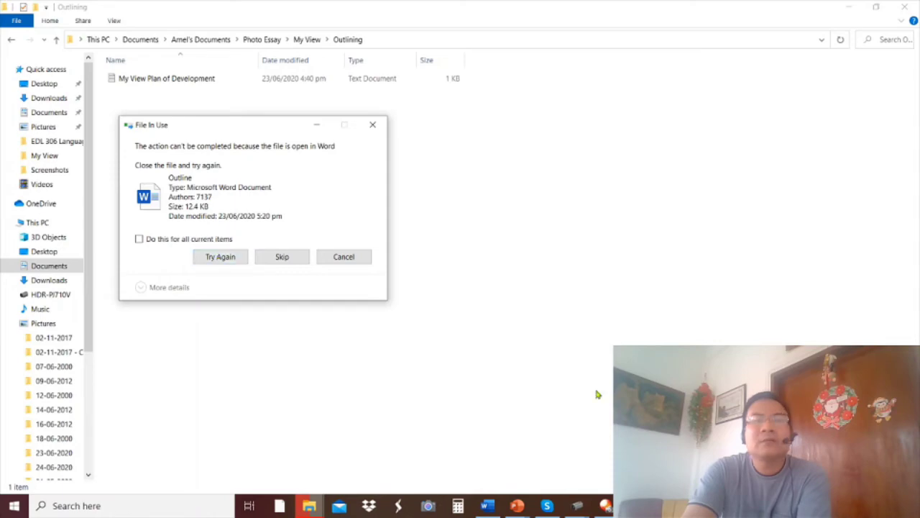
click(487, 506)
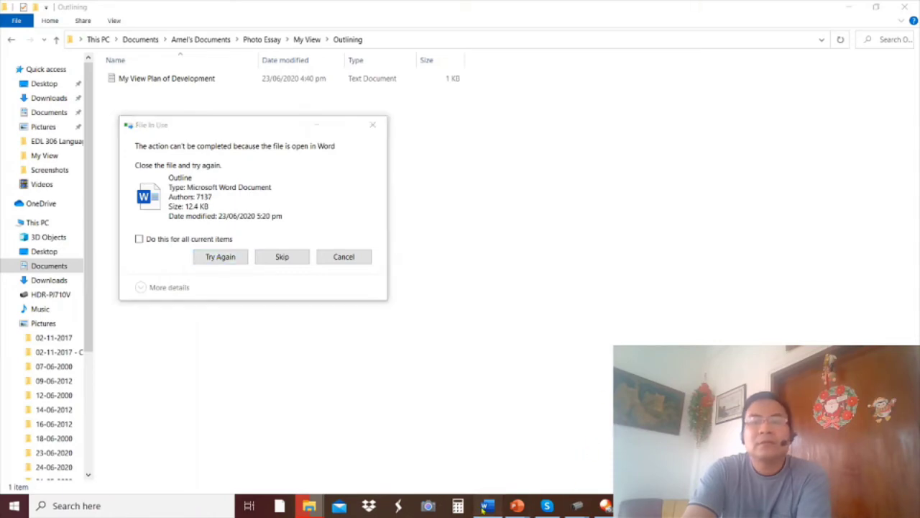
click(735, 11)
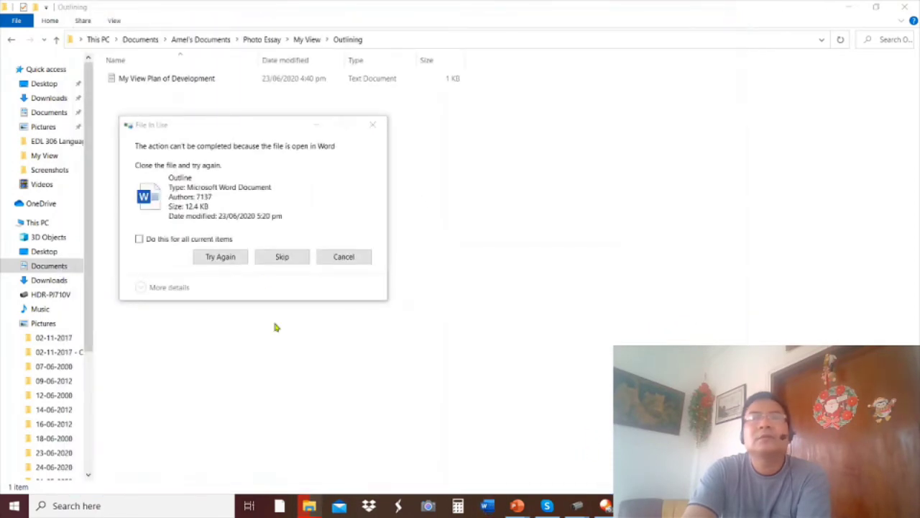
click(225, 257)
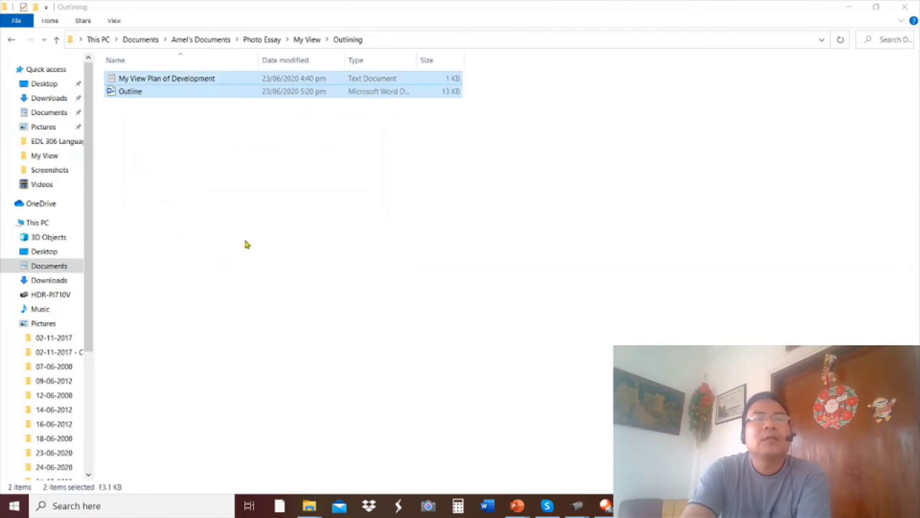
click(11, 42)
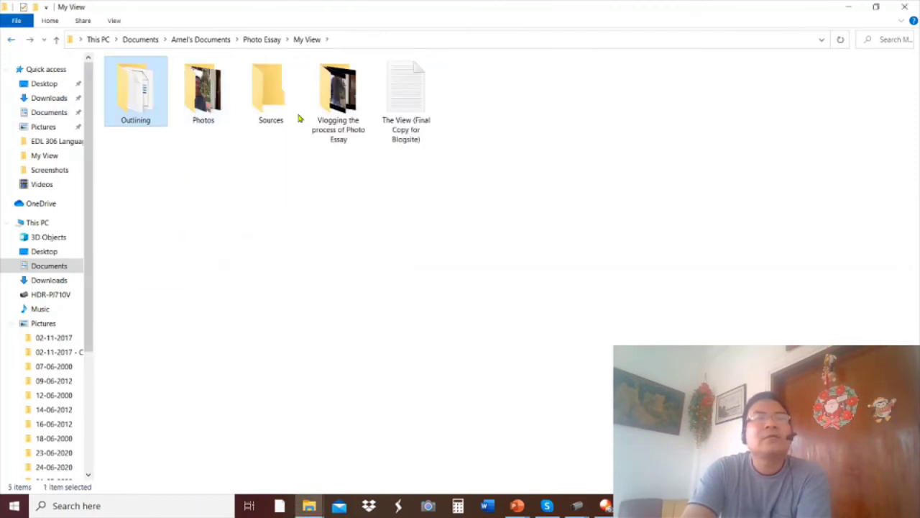
Check the contents of the Outlining folder and view the text file The View (Final Copy for Blogsite).
double_click(145, 100)
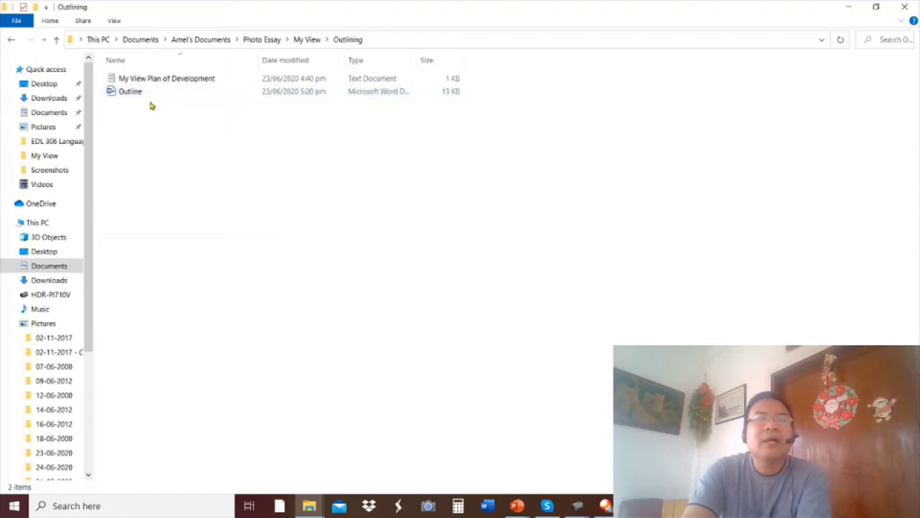
click(13, 41)
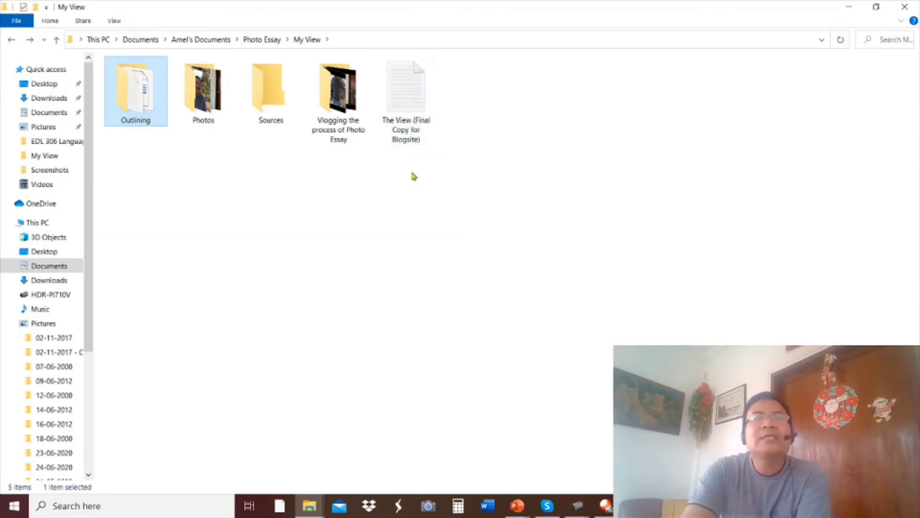
double_click(406, 92)
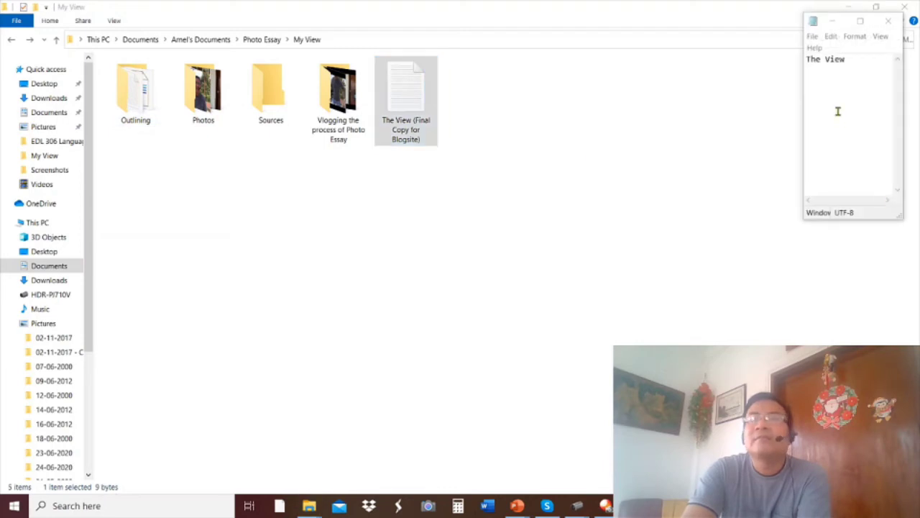
click(831, 22)
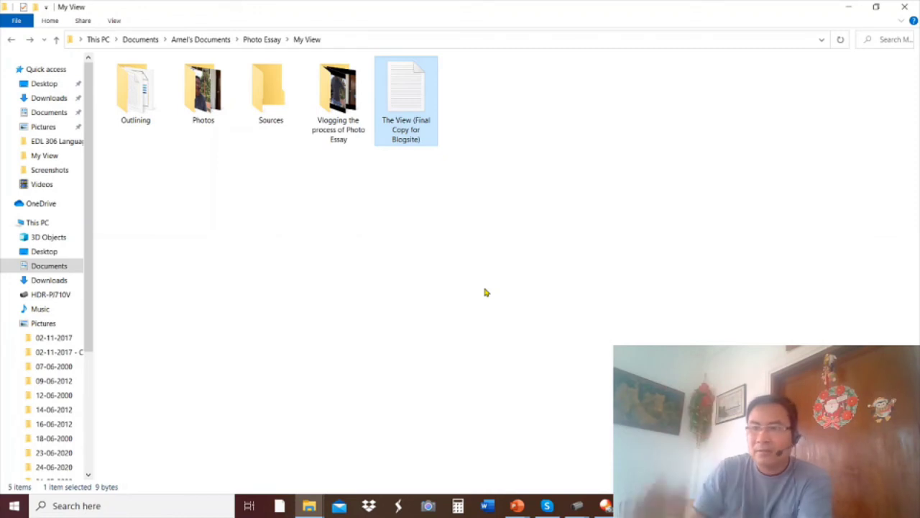
click(400, 230)
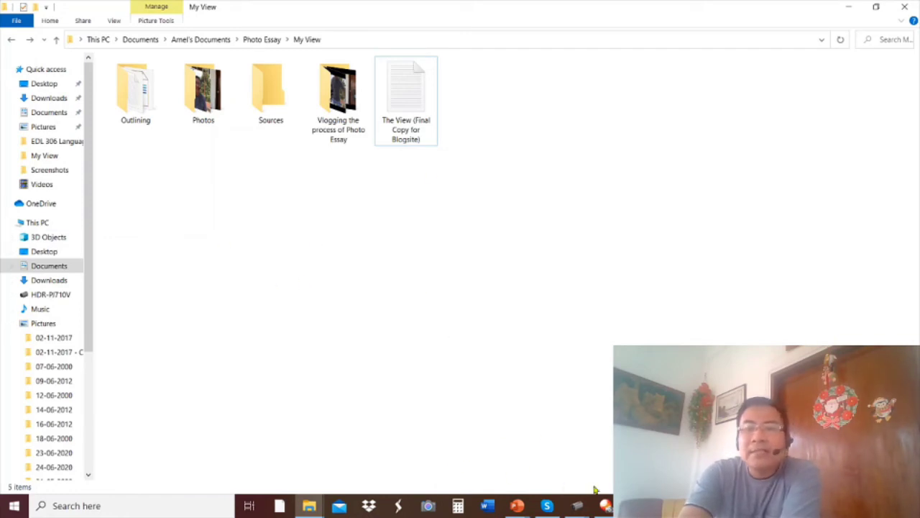
Review the videos in My View's Vlogging the process of Photo Essay folder, go back to Photo Essay and switch to OBS.
click(12, 40)
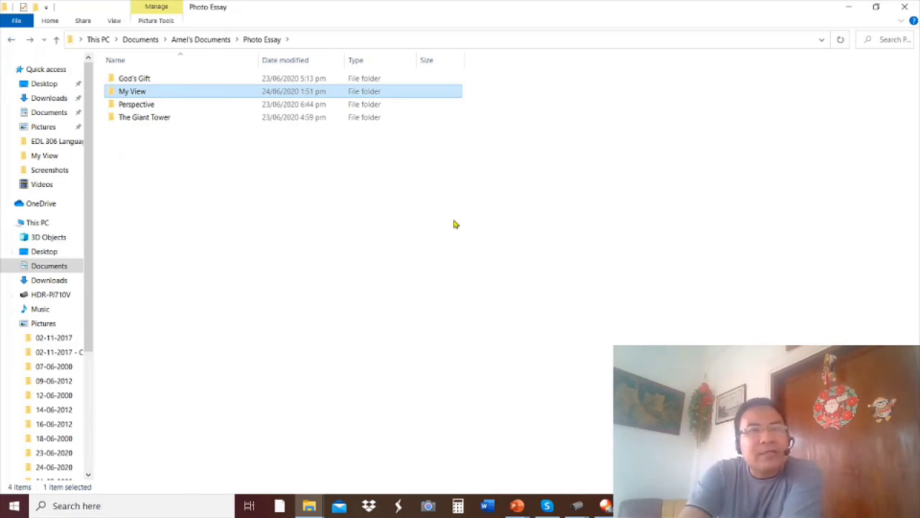
click(130, 93)
double_click(109, 93)
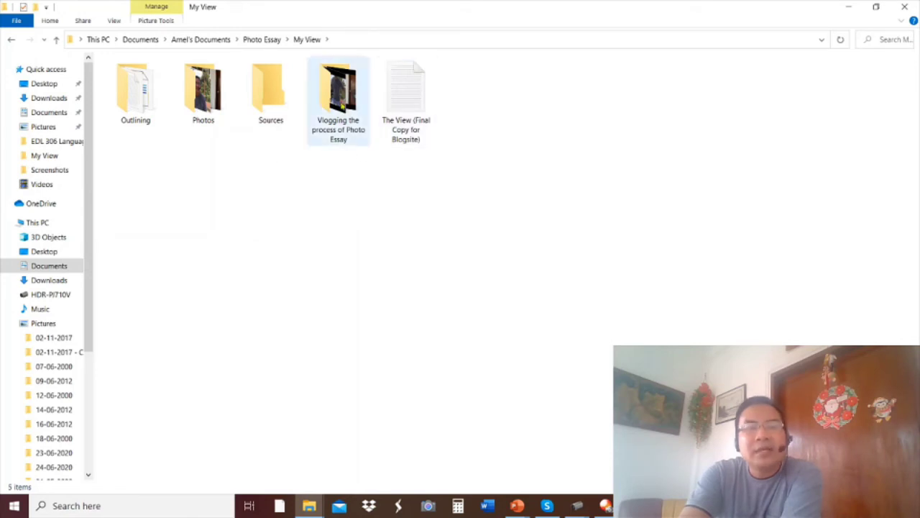
double_click(345, 104)
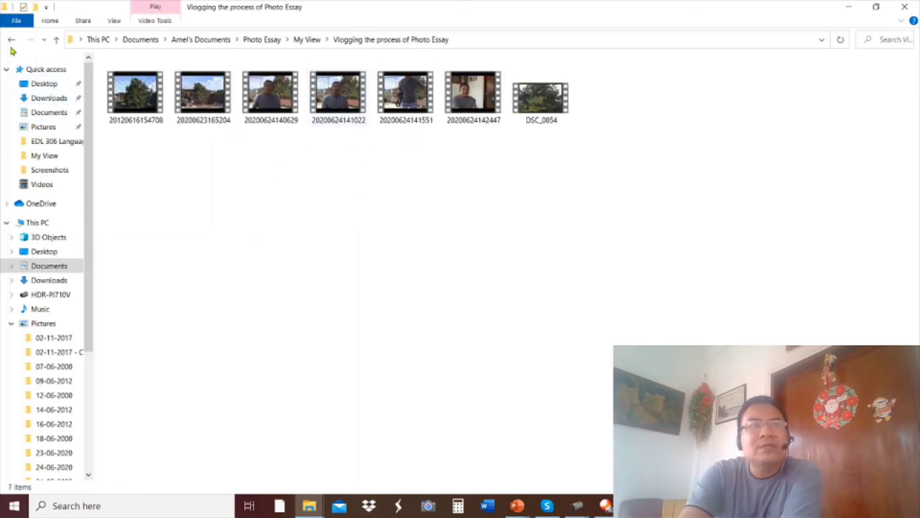
click(13, 41)
click(12, 41)
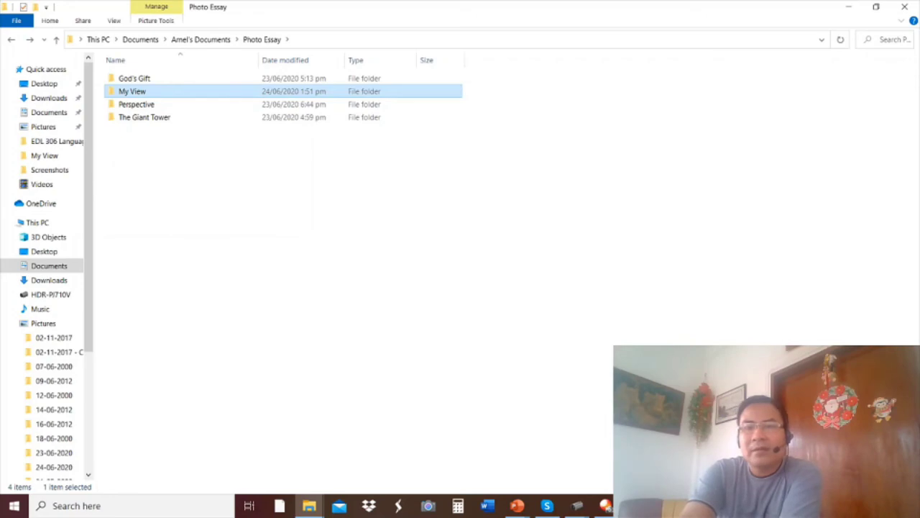
key(alt+Tab)
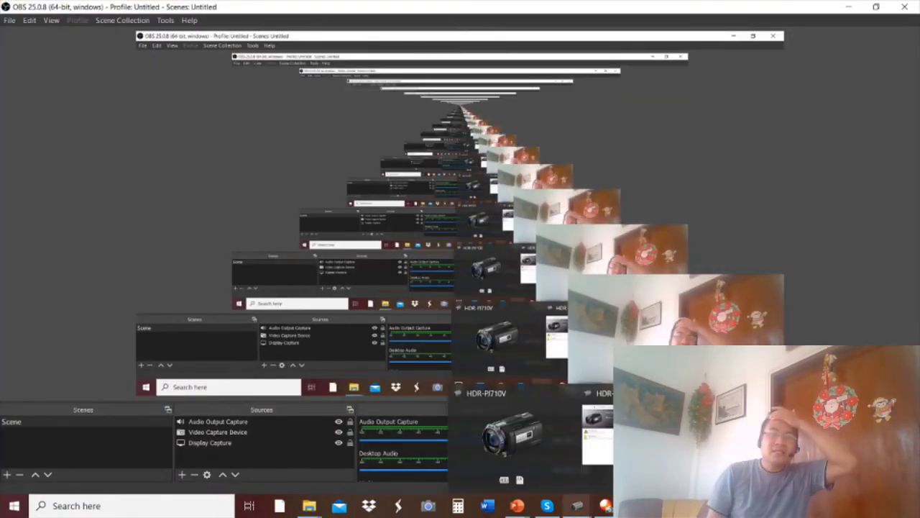